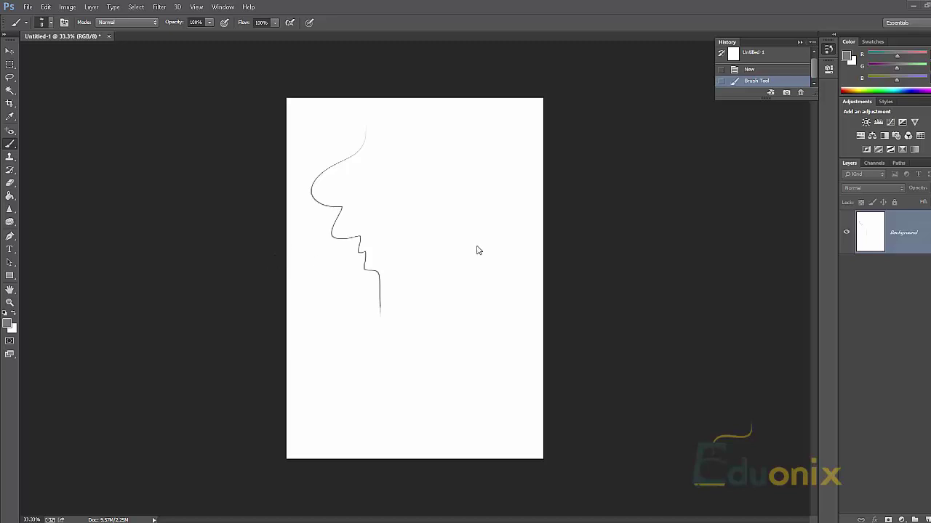
# Paste the copied portrait photo into the document as a new layer above the profile sketch.
pyautogui.hotkey('ctrl', 'v')
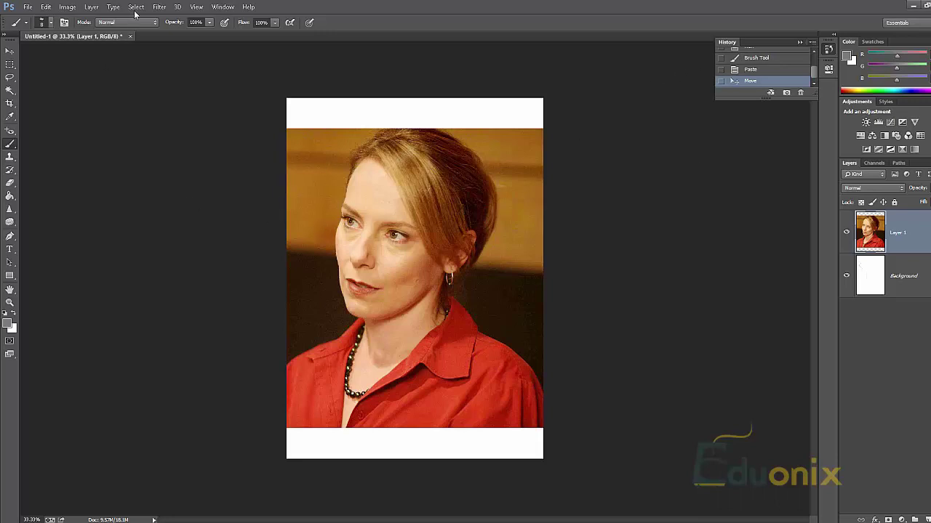
pyautogui.click(222, 7)
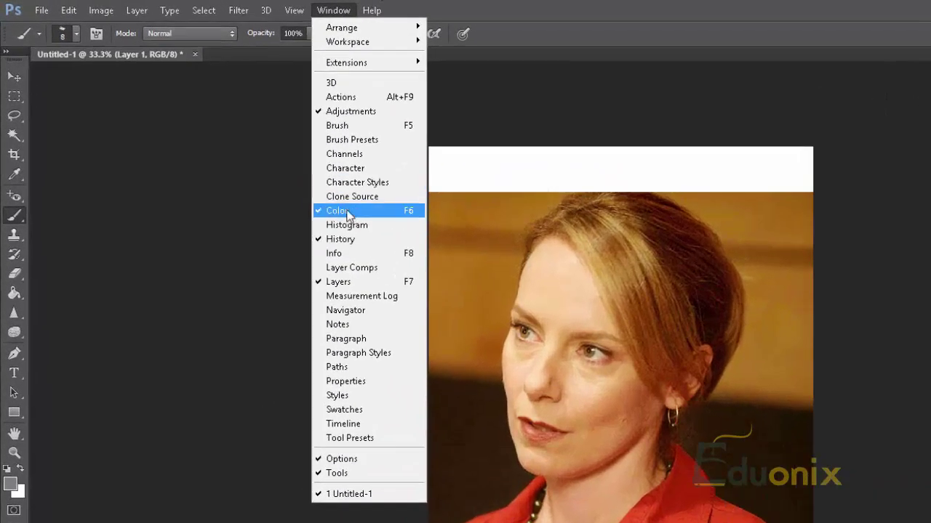
pyautogui.click(267, 359)
# Cover the small blemish on the woman's cheek with the Clone Stamp, sampling clean skin around it.
pyautogui.press('z')
pyautogui.moveTo(605, 457); pyautogui.dragTo(679, 355)
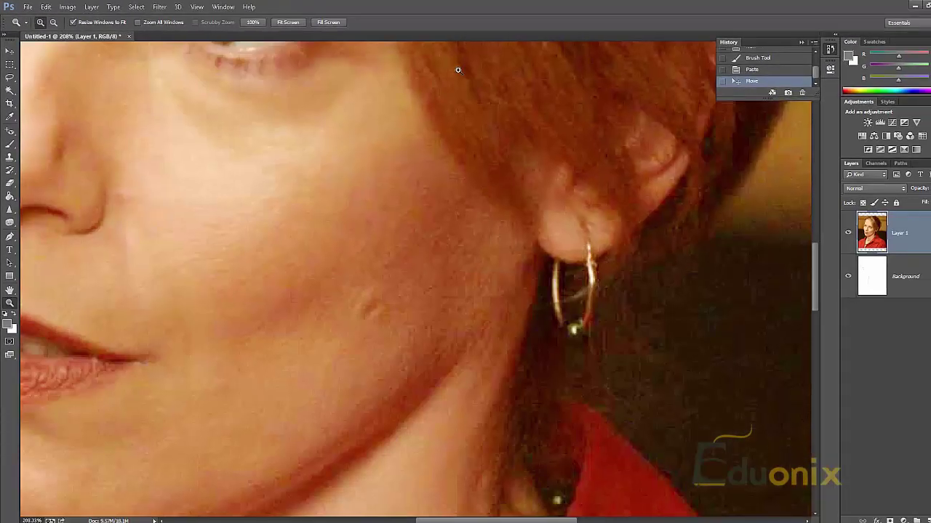
pyautogui.click(10, 158)
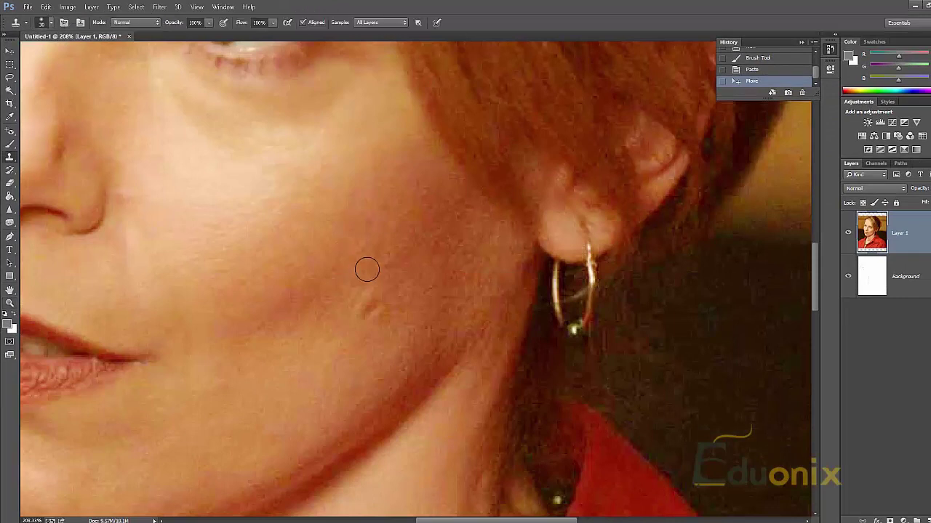
pyautogui.keyDown('alt'); pyautogui.click(362, 272); pyautogui.keyUp('alt')
pyautogui.moveTo(367, 298)
pyautogui.mouseDown()
pyautogui.moveTo(384, 318)
pyautogui.moveTo(395, 308)
pyautogui.mouseUp()
pyautogui.keyDown('alt'); pyautogui.click(399, 317); pyautogui.keyUp('alt')
pyautogui.keyDown('alt'); pyautogui.click(342, 319); pyautogui.keyUp('alt')
pyautogui.click(362, 319)
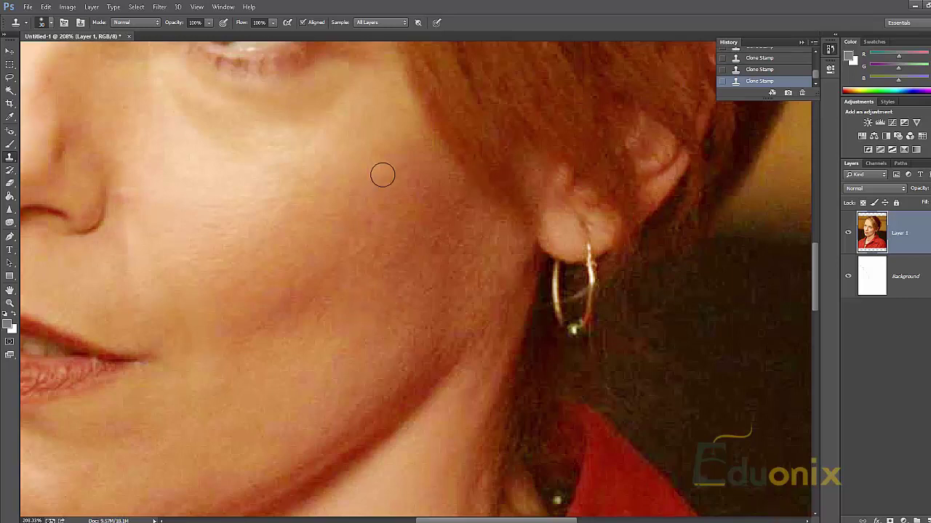
# Select the woman's lips with the Quick Selection tool, subtracting and adding areas to refine the outline.
pyautogui.moveTo(412, 202); pyautogui.dragTo(589, 215)
pyautogui.moveTo(432, 191); pyautogui.dragTo(533, 117)
pyautogui.moveTo(391, 211); pyautogui.dragTo(461, 162)
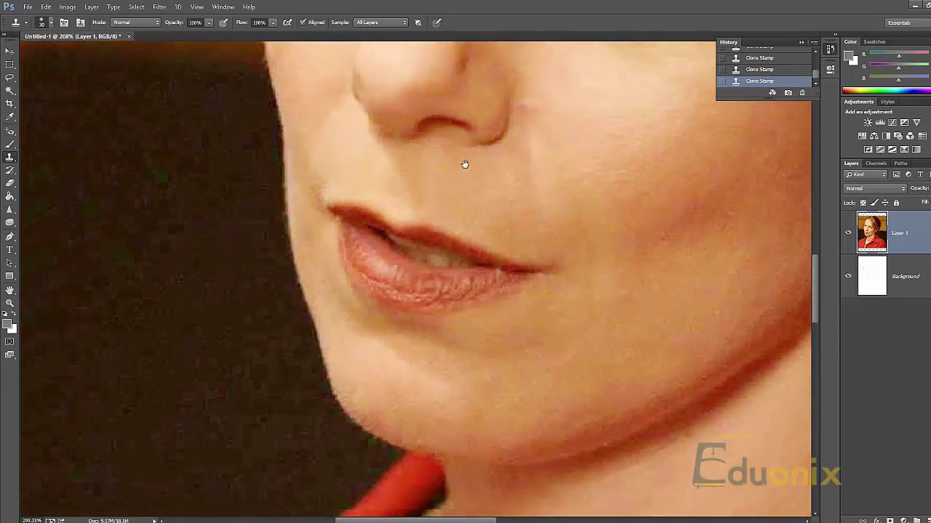
pyautogui.press('z')
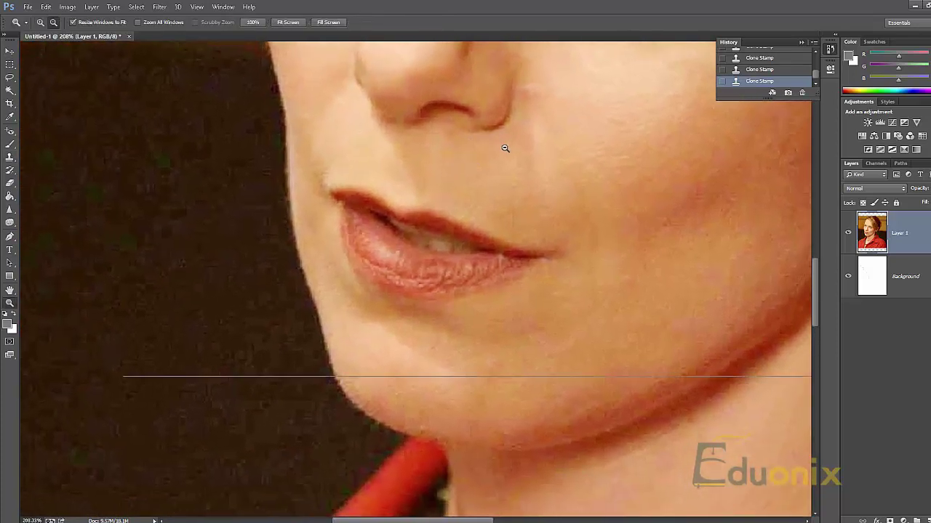
pyautogui.keyDown('alt'); pyautogui.click(490, 145); pyautogui.keyUp('alt')
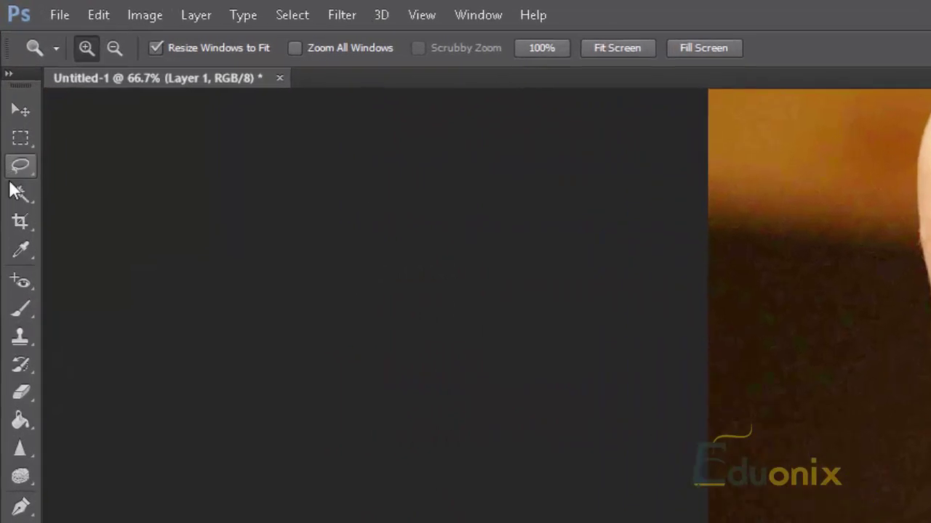
pyautogui.click(10, 106)
pyautogui.moveTo(18, 192); pyautogui.dragTo(87, 198)
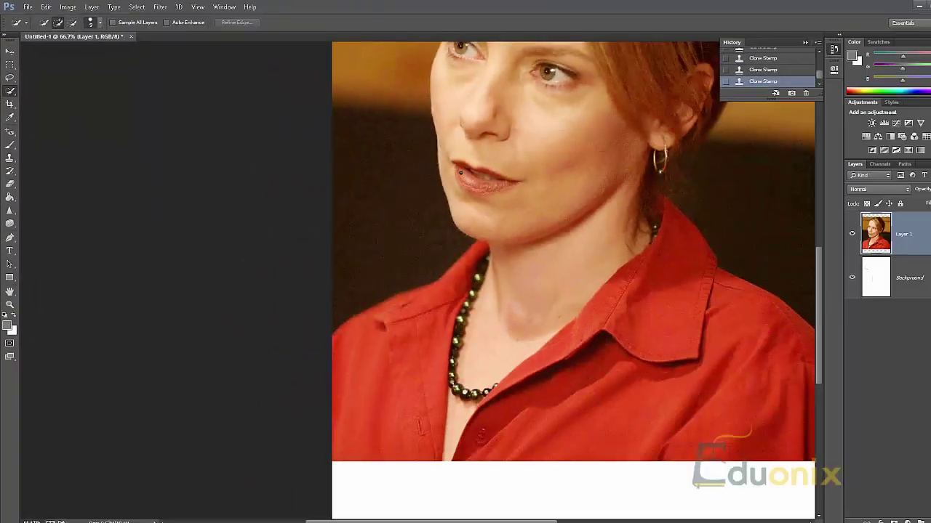
pyautogui.moveTo(507, 182); pyautogui.dragTo(517, 185)
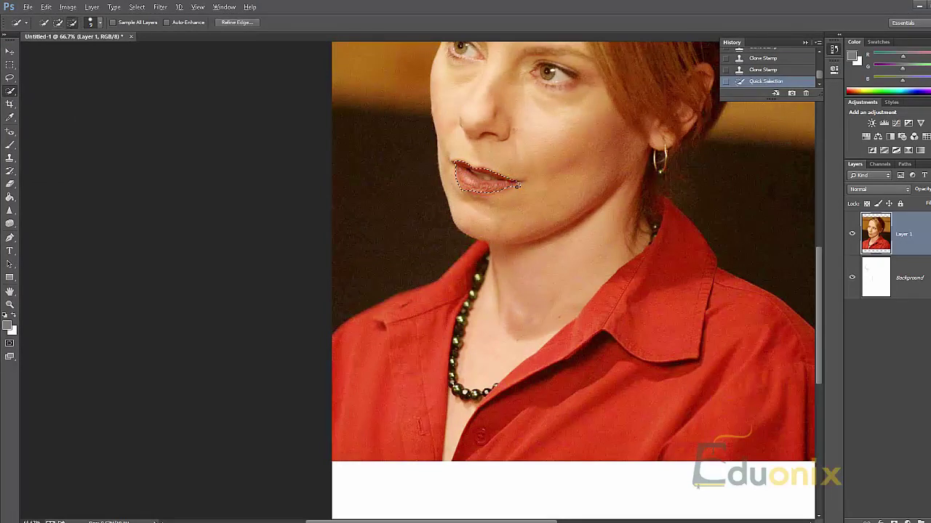
pyautogui.click(519, 185)
pyautogui.keyDown('alt'); pyautogui.click(505, 185); pyautogui.keyUp('alt')
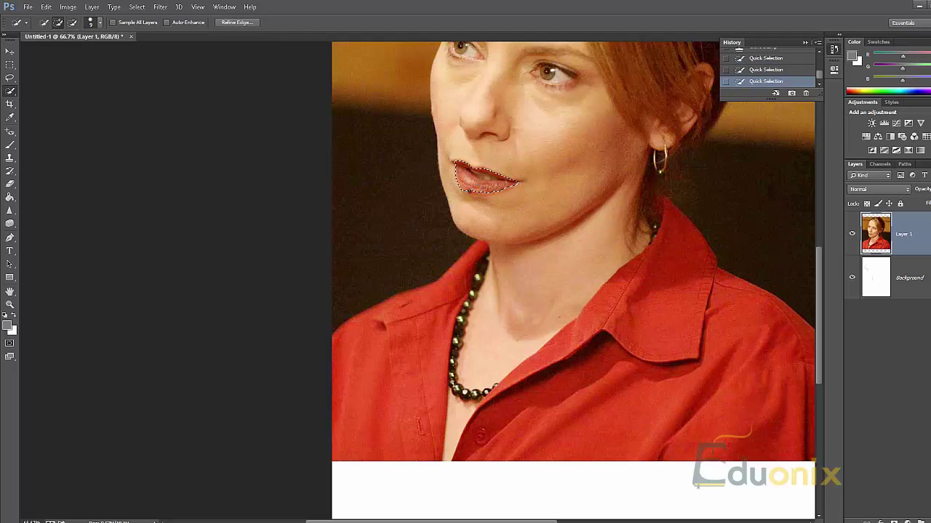
pyautogui.click(508, 191)
# Set the foreground colour to a saturated orange and the Brush tool's blending mode to Color.
pyautogui.click(8, 325)
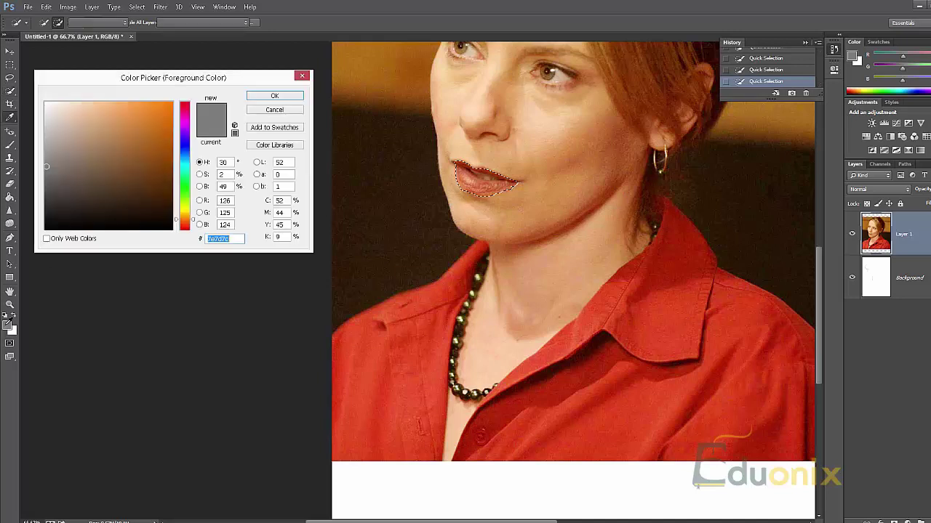
pyautogui.click(158, 109)
pyautogui.click(274, 96)
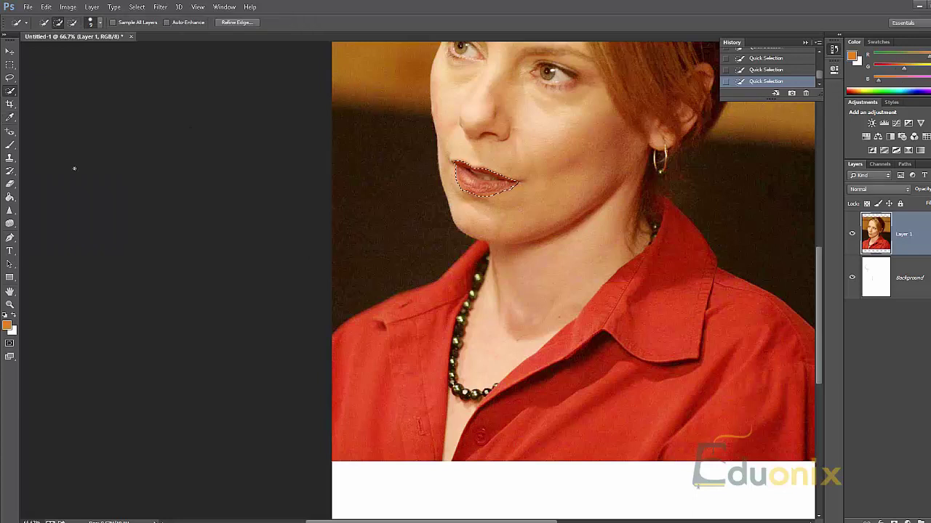
pyautogui.click(9, 144)
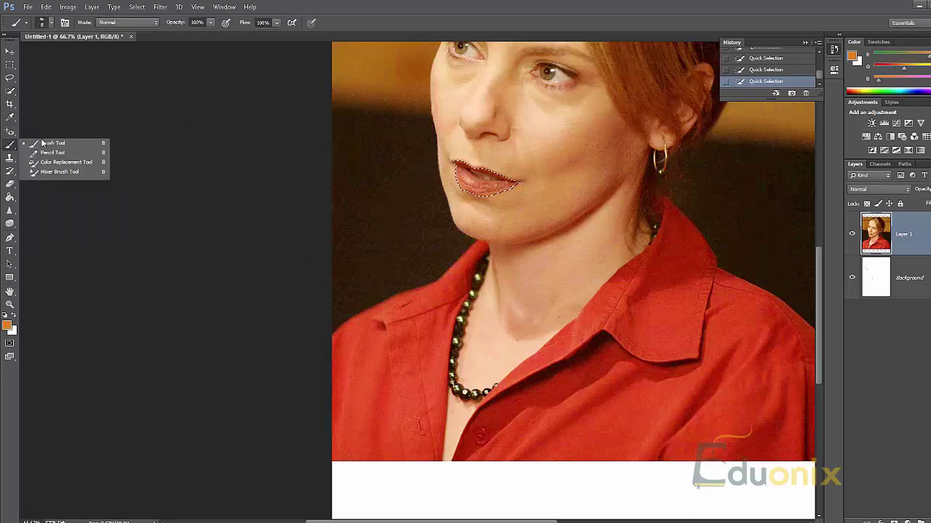
pyautogui.click(43, 142)
pyautogui.click(125, 24)
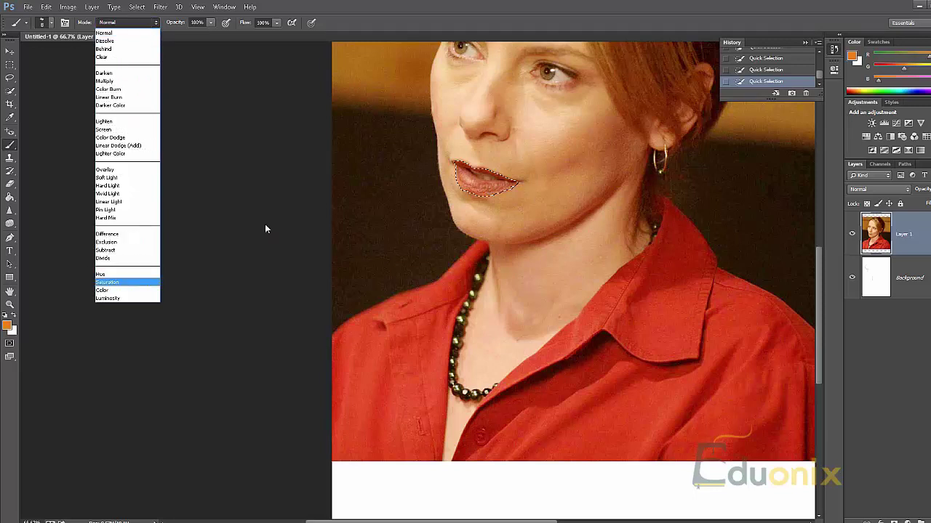
pyautogui.click(105, 290)
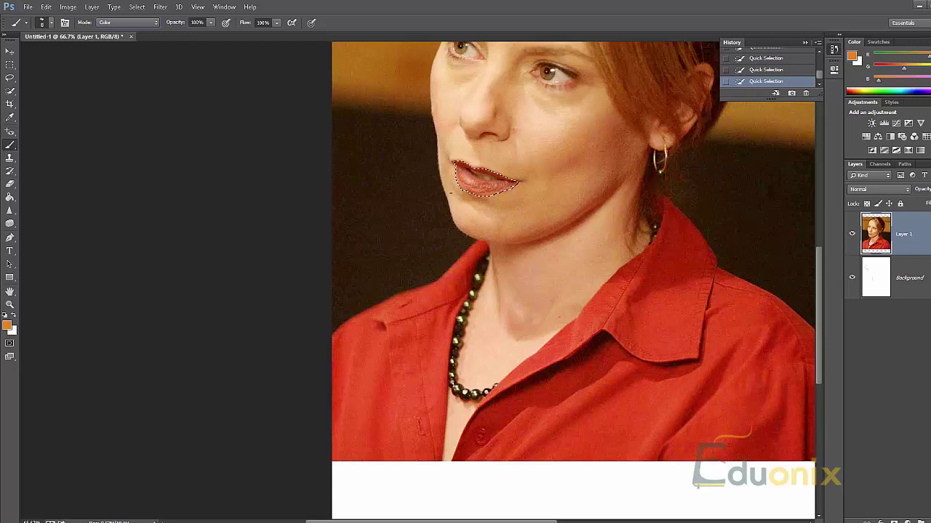
pyautogui.rightClick(10, 146)
pyautogui.click(44, 147)
pyautogui.press('s')
pyautogui.click(155, 150)
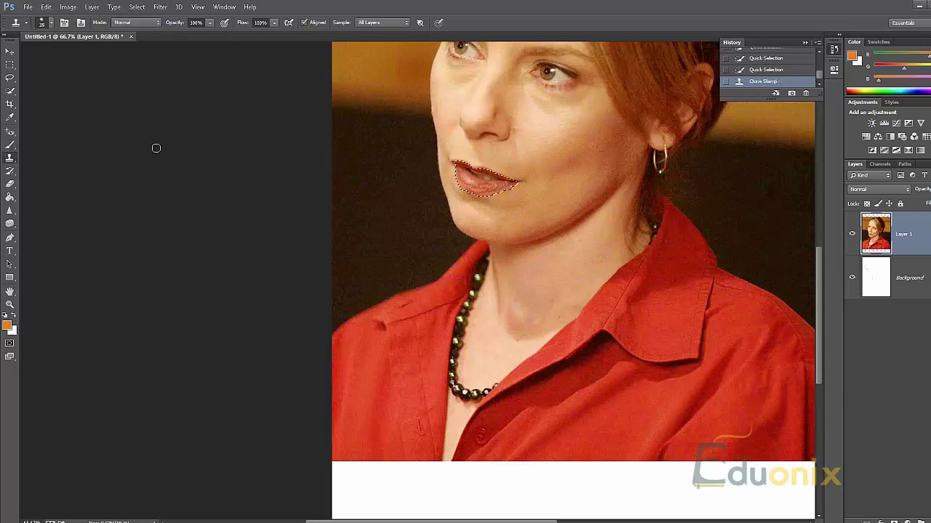
pyautogui.press(']')
pyautogui.press(']')
pyautogui.press('[')
pyautogui.press('[')
pyautogui.press('[')
pyautogui.click(11, 159)
# Paint the selected lips orange with the brush enlarged to 80, and clear the selection.
pyautogui.click(9, 147)
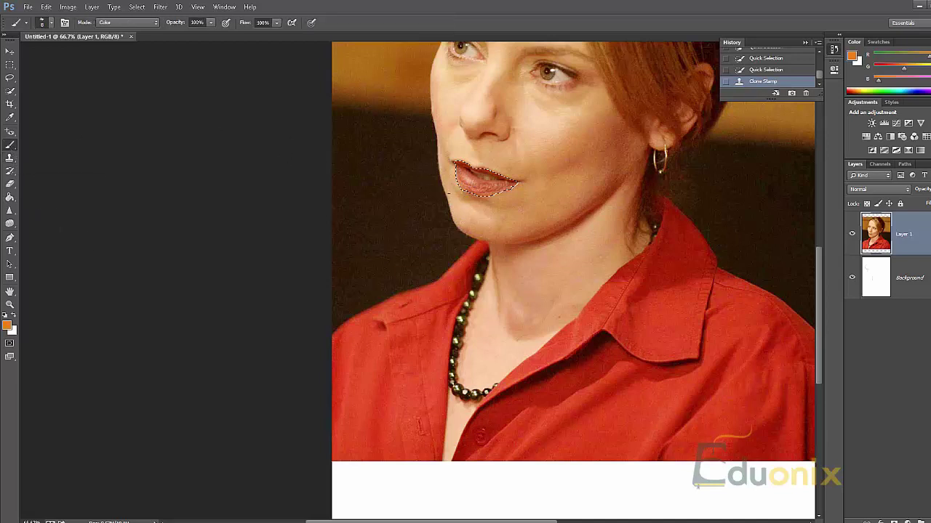
pyautogui.press(']')
pyautogui.press(']')
pyautogui.press(']')
pyautogui.press(']')
pyautogui.press(']')
pyautogui.press(']')
pyautogui.press(']')
pyautogui.press(']')
pyautogui.moveTo(467, 187)
pyautogui.mouseDown()
pyautogui.moveTo(459, 161)
pyautogui.moveTo(482, 162)
pyautogui.moveTo(525, 181)
pyautogui.moveTo(480, 182)
pyautogui.moveTo(501, 183)
pyautogui.mouseUp()
pyautogui.hotkey('ctrl', 'd')
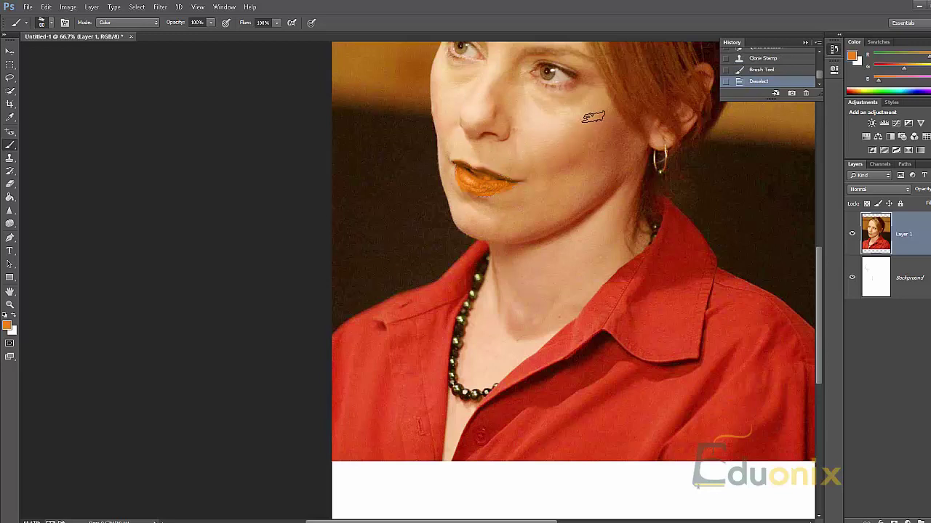
# Select both eyes with the Quick Selection tool and paint them orange with the Brush tool.
pyautogui.press('w')
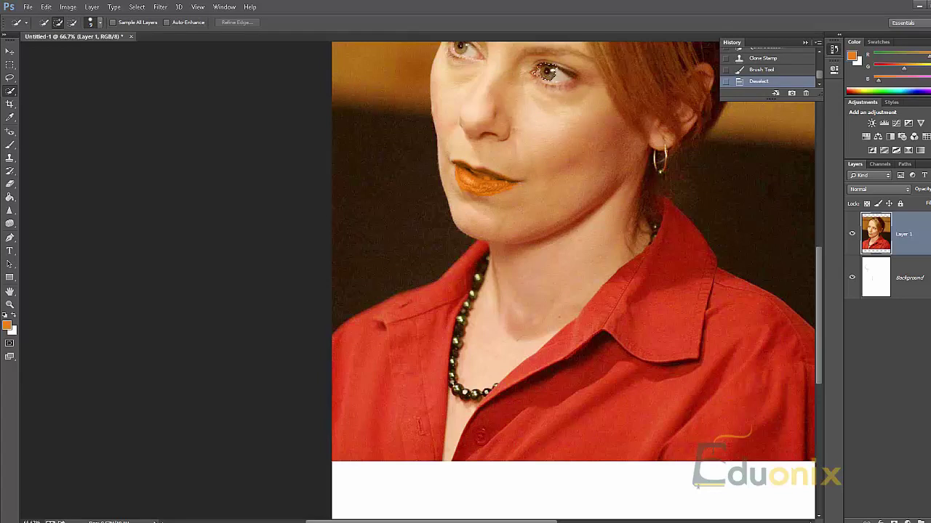
pyautogui.moveTo(512, 101); pyautogui.dragTo(571, 164)
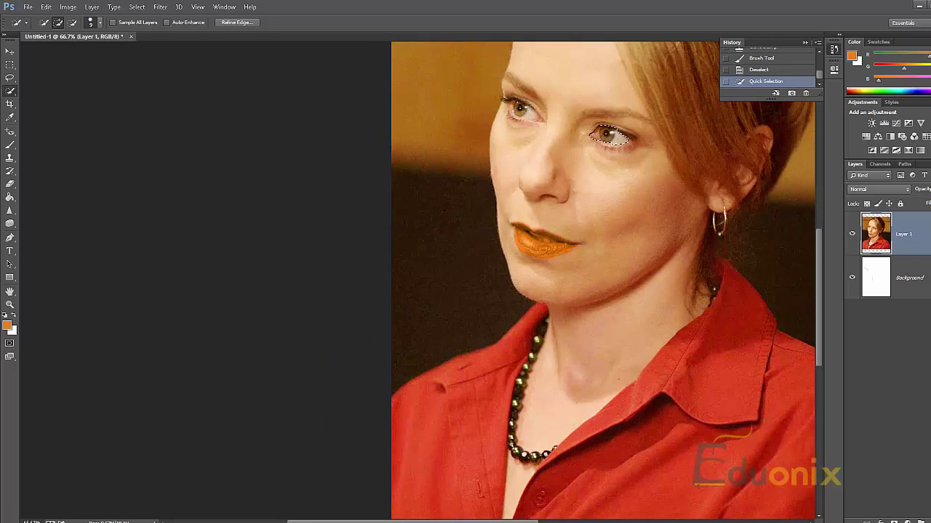
pyautogui.click(538, 118)
pyautogui.click(531, 108)
pyautogui.press('b')
pyautogui.moveTo(531, 118); pyautogui.dragTo(495, 104)
pyautogui.moveTo(645, 132); pyautogui.dragTo(593, 135)
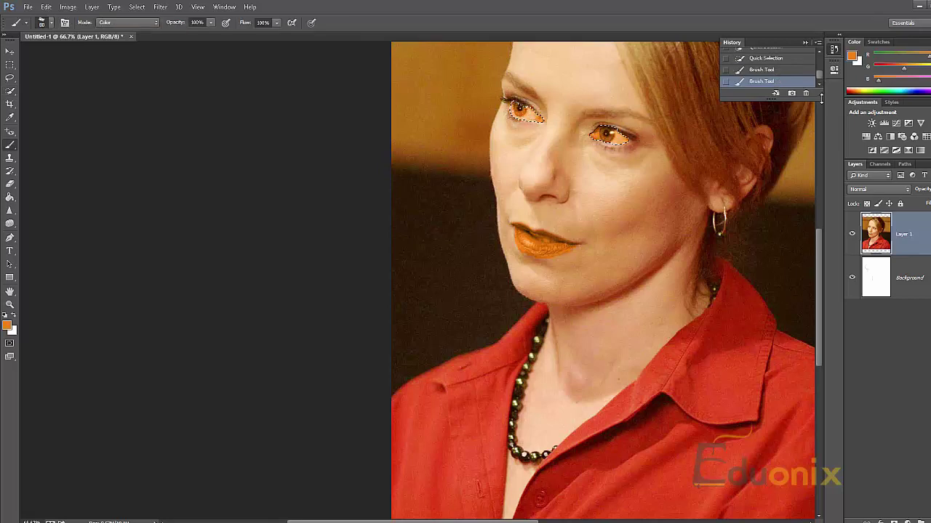
# Extend the history list and try to restore the lips with the History Brush, using the initial snapshot and an earlier Quick Selection state.
pyautogui.moveTo(817, 95); pyautogui.dragTo(820, 297)
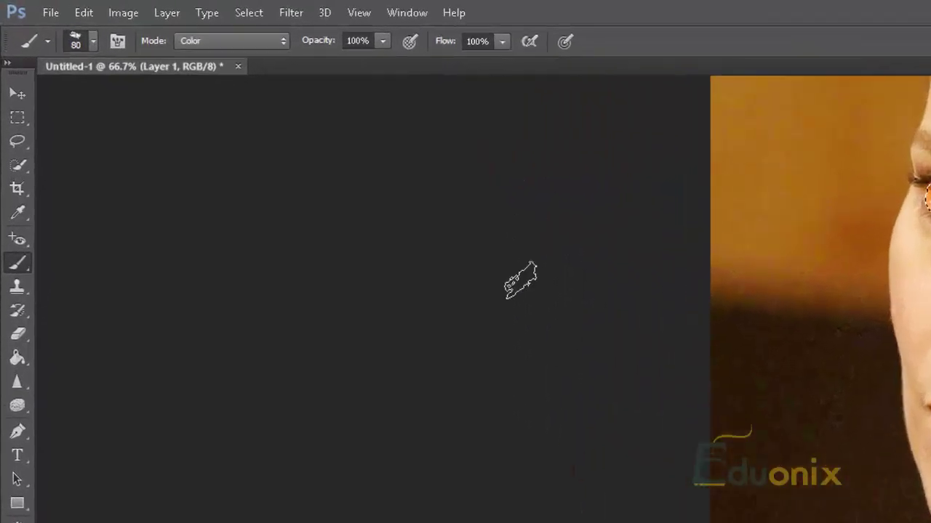
pyautogui.click(24, 265)
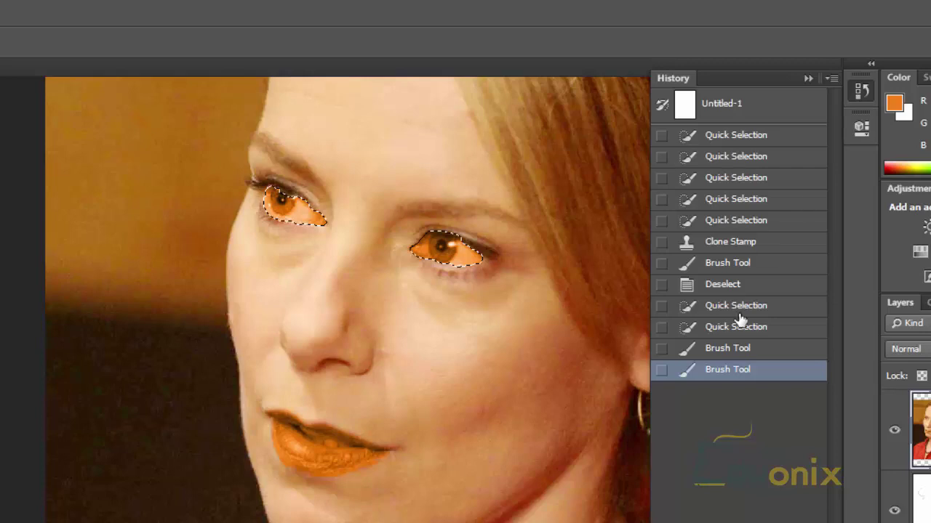
pyautogui.click(662, 221)
pyautogui.click(662, 104)
pyautogui.moveTo(313, 442)
pyautogui.mouseDown()
pyautogui.moveTo(339, 427)
pyautogui.moveTo(337, 453)
pyautogui.moveTo(364, 442)
pyautogui.mouseUp()
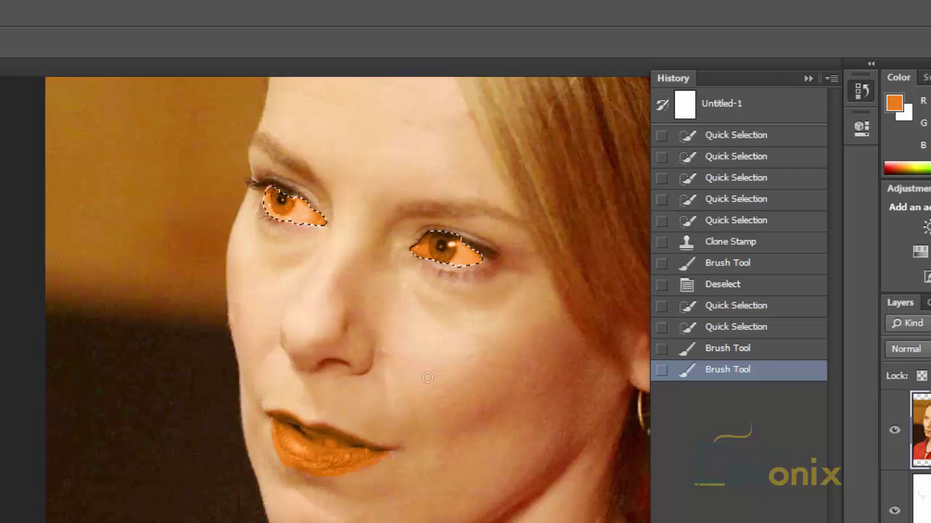
pyautogui.click(662, 135)
pyautogui.moveTo(398, 474)
pyautogui.mouseDown()
pyautogui.moveTo(351, 488)
pyautogui.moveTo(304, 464)
pyautogui.moveTo(291, 470)
pyautogui.moveTo(309, 476)
pyautogui.moveTo(295, 463)
pyautogui.moveTo(367, 420)
pyautogui.mouseUp()
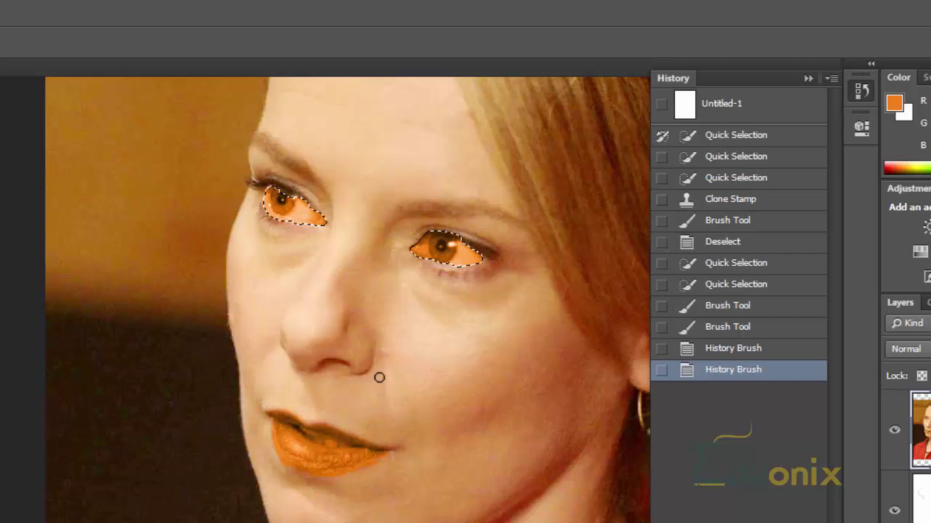
# Clear the selection and restore the mouth opening with the History Brush, using the last Quick Selection state before the recolouring as source.
pyautogui.hotkey('ctrl', 'd')
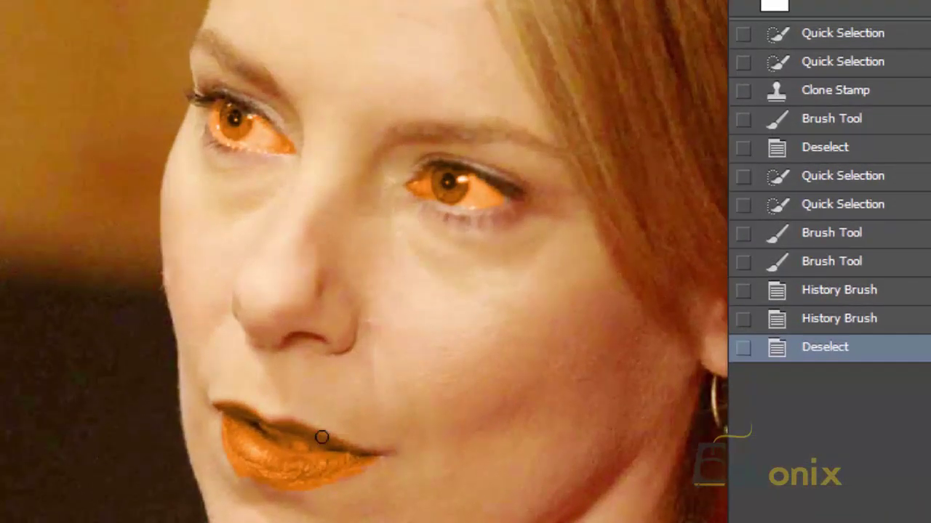
pyautogui.moveTo(322, 455); pyautogui.dragTo(298, 449)
pyautogui.hotkey('ctrl', 'z')
pyautogui.click(742, 35)
pyautogui.click(314, 449)
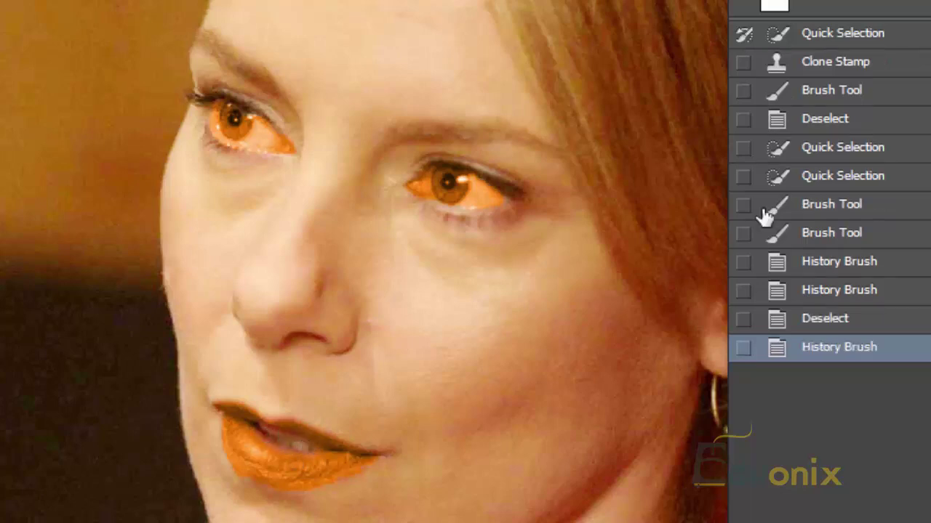
pyautogui.click(858, 38)
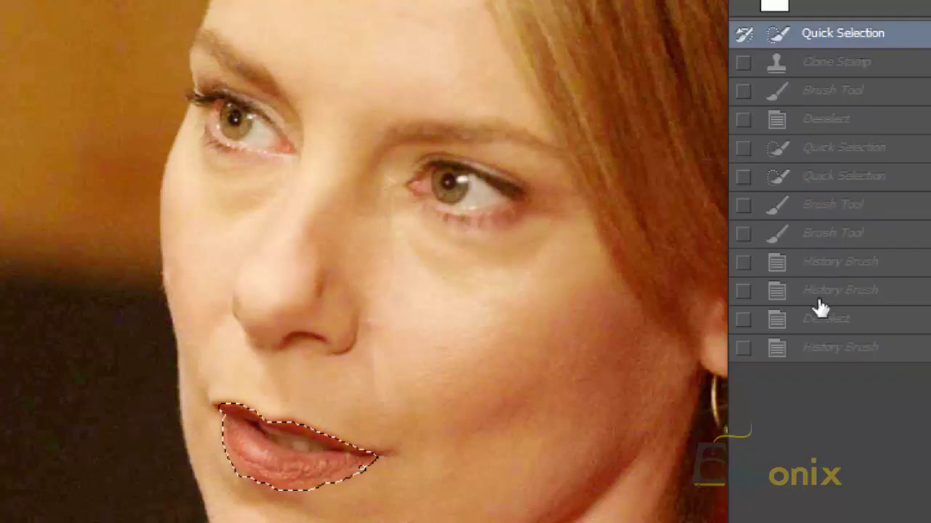
pyautogui.click(816, 346)
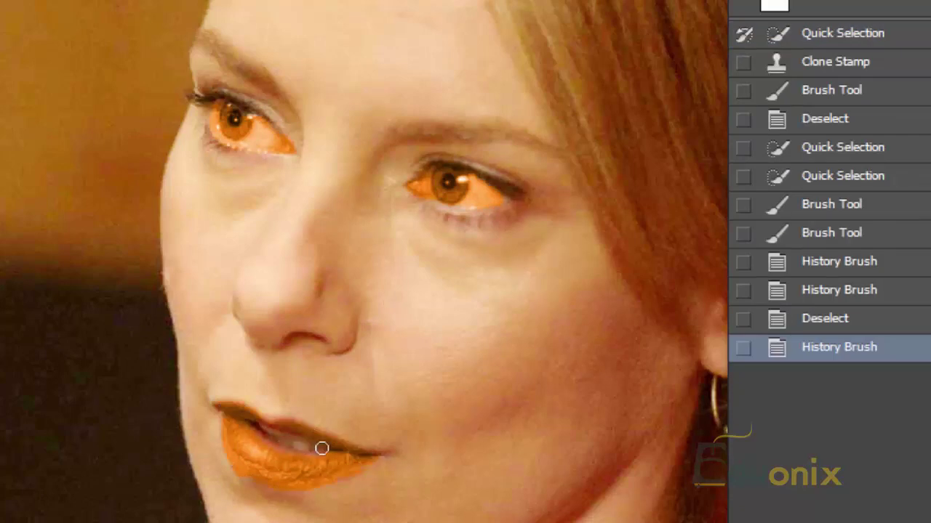
# Restore the original colour at the parting of the lips and in the white of the right-hand eye with the History Brush.
pyautogui.moveTo(253, 426); pyautogui.dragTo(259, 421)
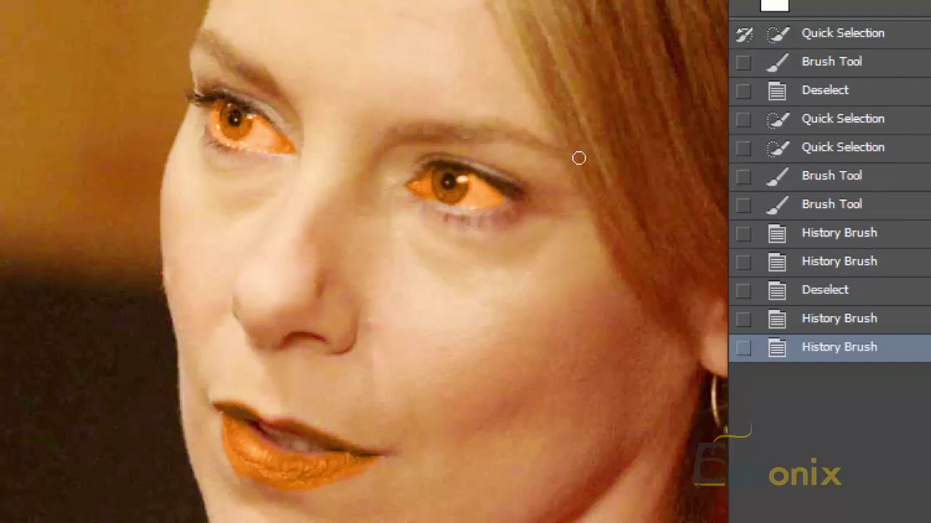
pyautogui.moveTo(479, 196)
pyautogui.mouseDown()
pyautogui.moveTo(469, 204)
pyautogui.moveTo(499, 196)
pyautogui.moveTo(475, 206)
pyautogui.moveTo(494, 200)
pyautogui.moveTo(478, 187)
pyautogui.moveTo(503, 201)
pyautogui.mouseUp()
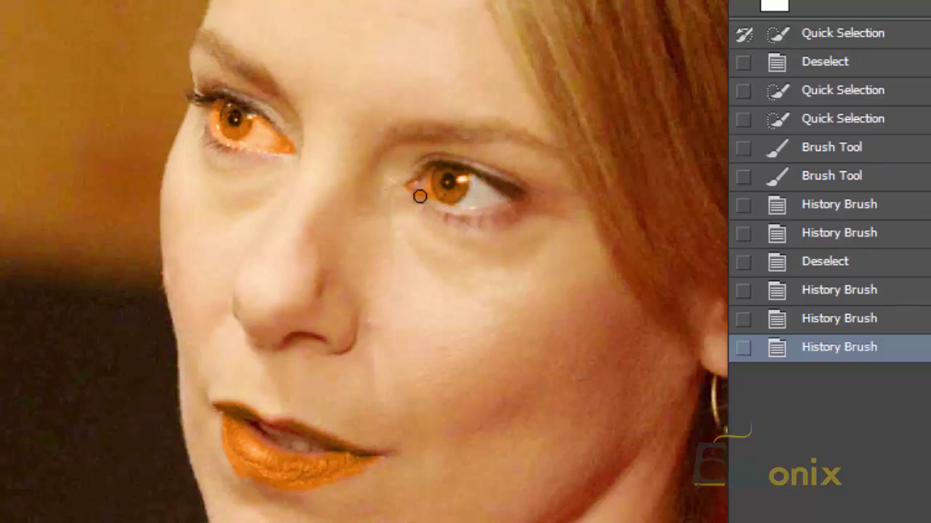
pyautogui.click(420, 182)
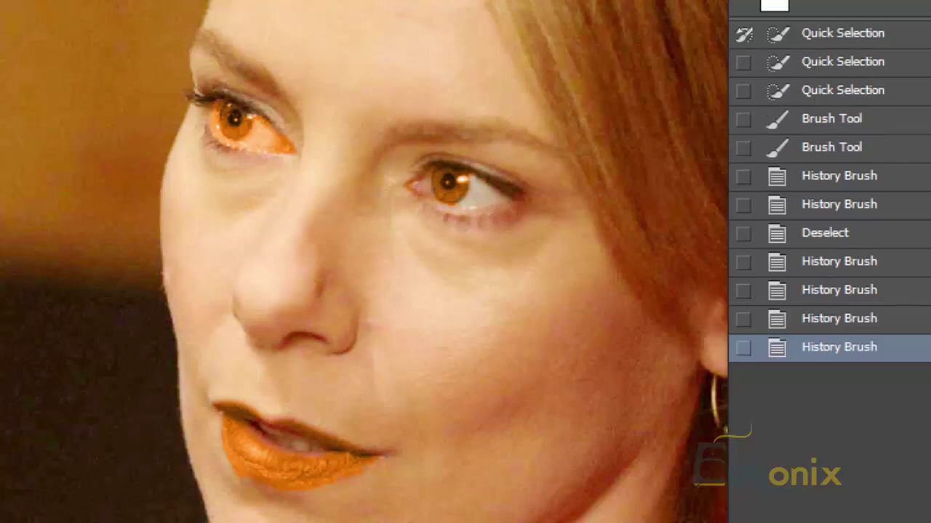
# Duplicate Layer 1 under the default name, then make the original Layer 1 active again.
pyautogui.rightClick(906, 236)
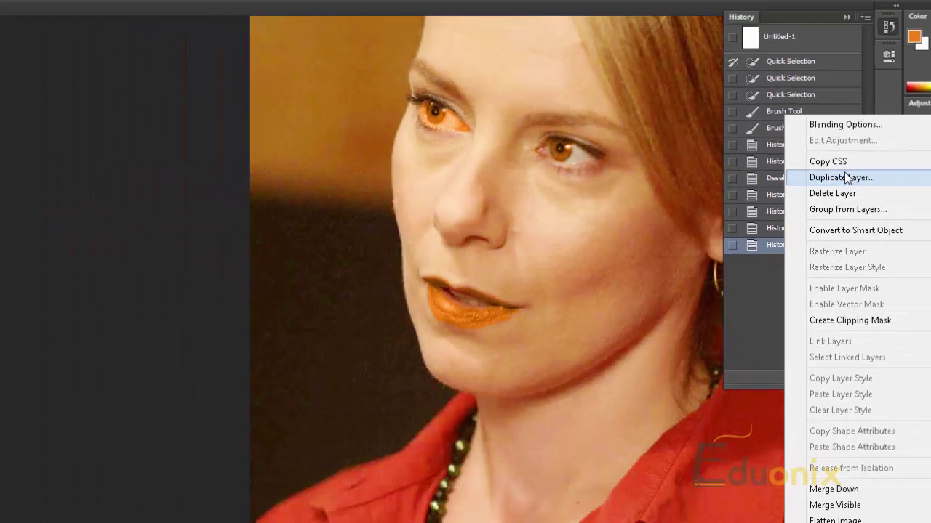
pyautogui.click(917, 232)
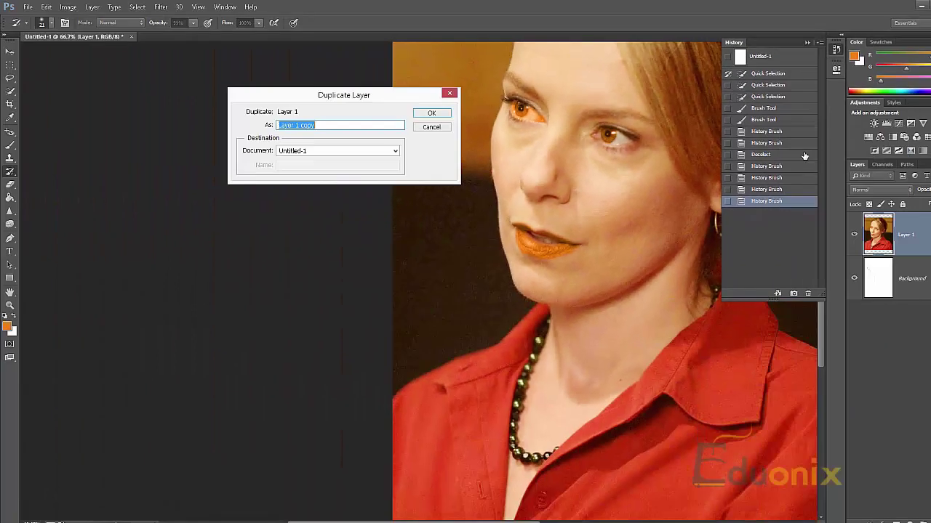
pyautogui.click(432, 114)
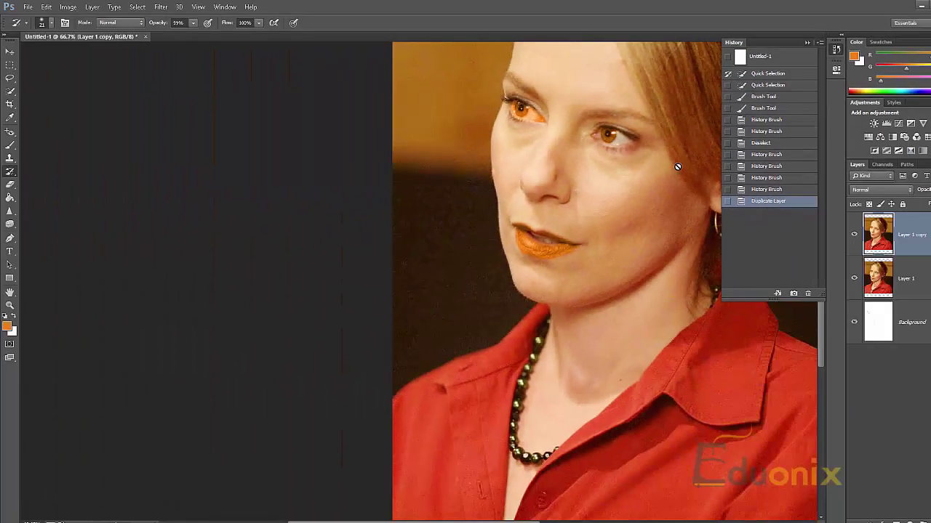
pyautogui.click(875, 295)
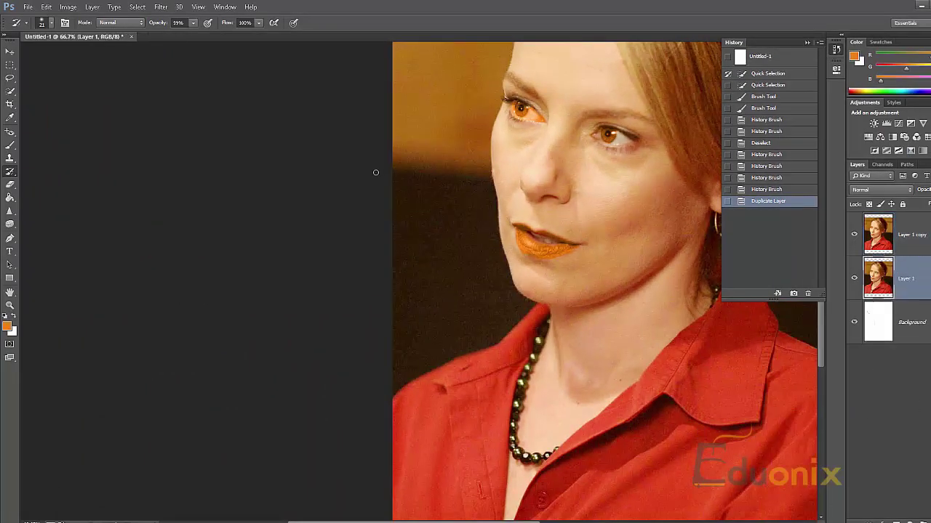
# Select the whole canvas and shift the hue of Layer 1 to +45 with Hue/Saturation.
pyautogui.hotkey('ctrl', 'a')
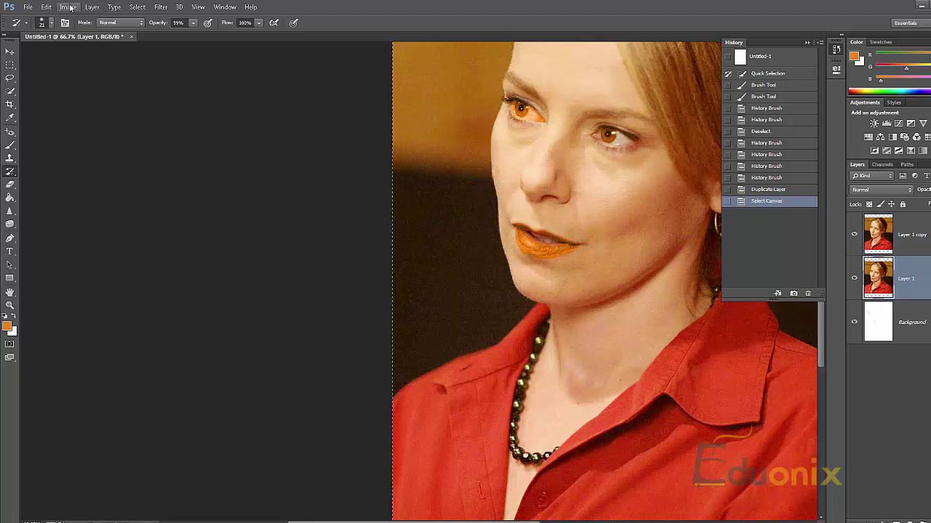
pyautogui.click(69, 7)
pyautogui.moveTo(88, 32)
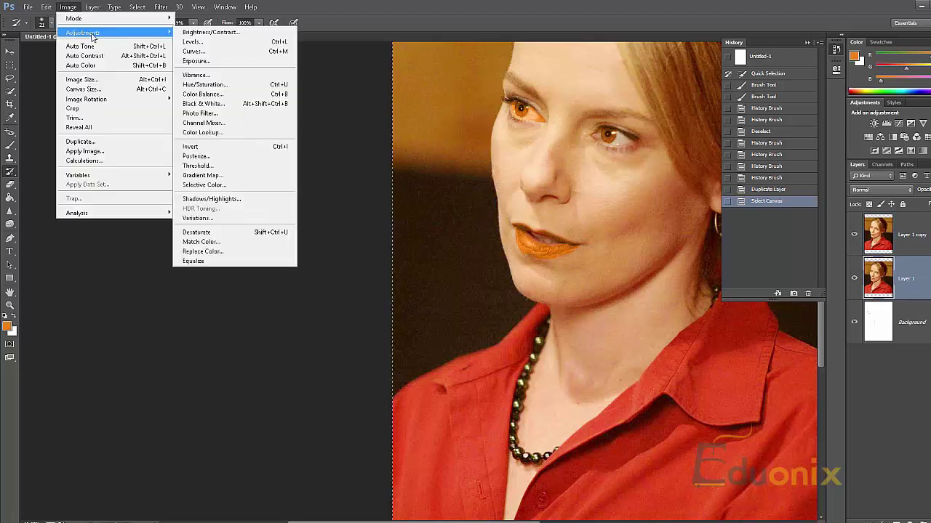
pyautogui.click(219, 86)
pyautogui.moveTo(392, 232); pyautogui.dragTo(411, 231)
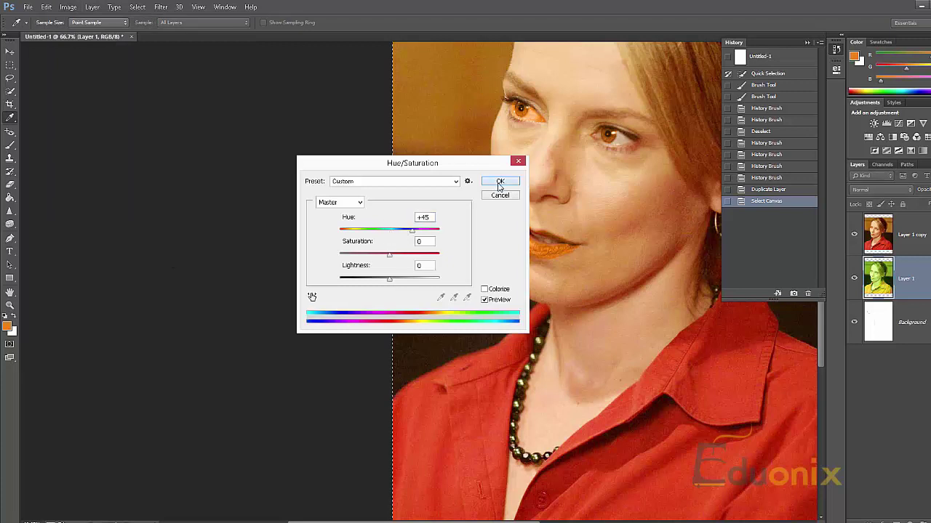
pyautogui.click(500, 181)
# Move the green-tinted Layer 1 above its copy and try erasing the lips on it with the Eraser.
pyautogui.moveTo(923, 279); pyautogui.dragTo(893, 218)
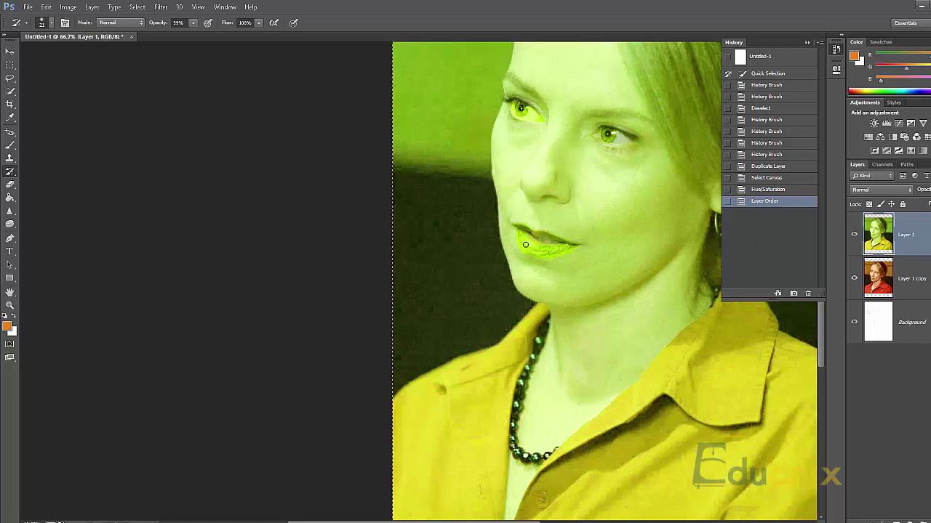
pyautogui.press('e')
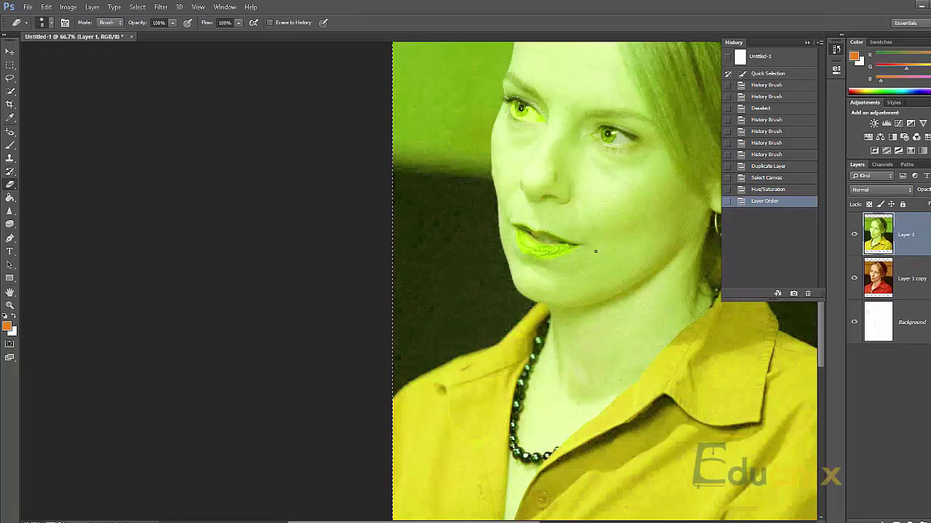
pyautogui.moveTo(548, 254)
pyautogui.mouseDown()
pyautogui.moveTo(519, 250)
pyautogui.moveTo(564, 245)
pyautogui.moveTo(538, 243)
pyautogui.mouseUp()
# Undo the erasing, layer reordering, hue shift, canvas selection and layer duplication.
pyautogui.hotkey('ctrl', 'z')
pyautogui.hotkey('ctrl', 'alt', 'z')
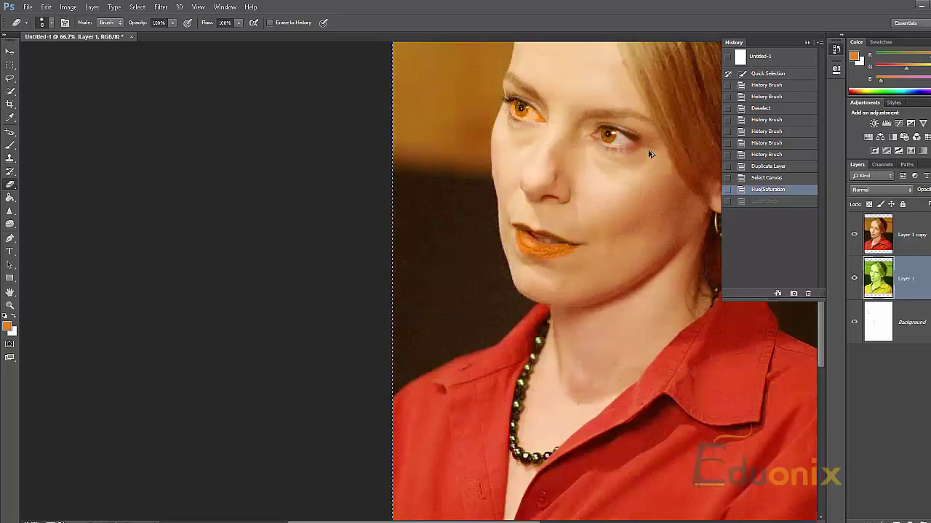
pyautogui.hotkey('ctrl', 'alt', 'z')
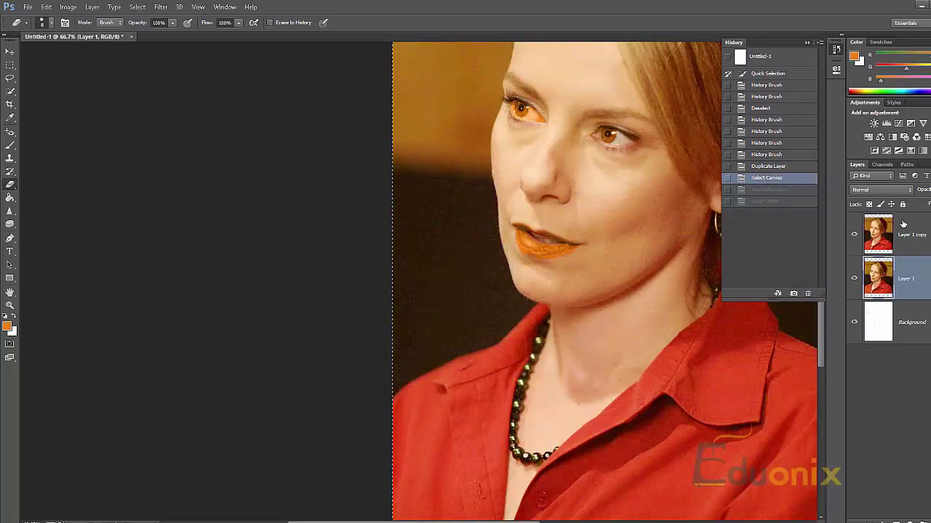
pyautogui.hotkey('ctrl', 'alt', 'z')
pyautogui.hotkey('ctrl', 'alt', 'z')
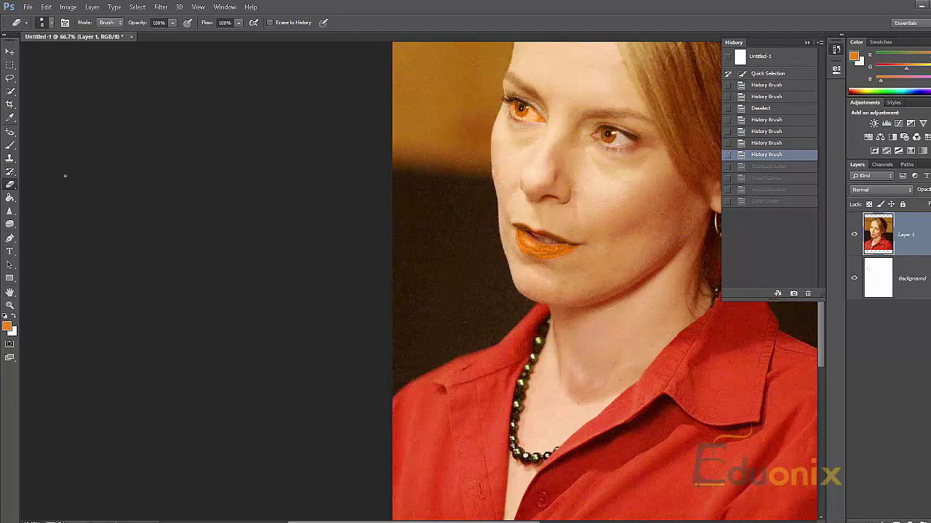
# Restore the original colour in the white of the left-hand eye and touch up around both eyes with the History Brush.
pyautogui.click(11, 172)
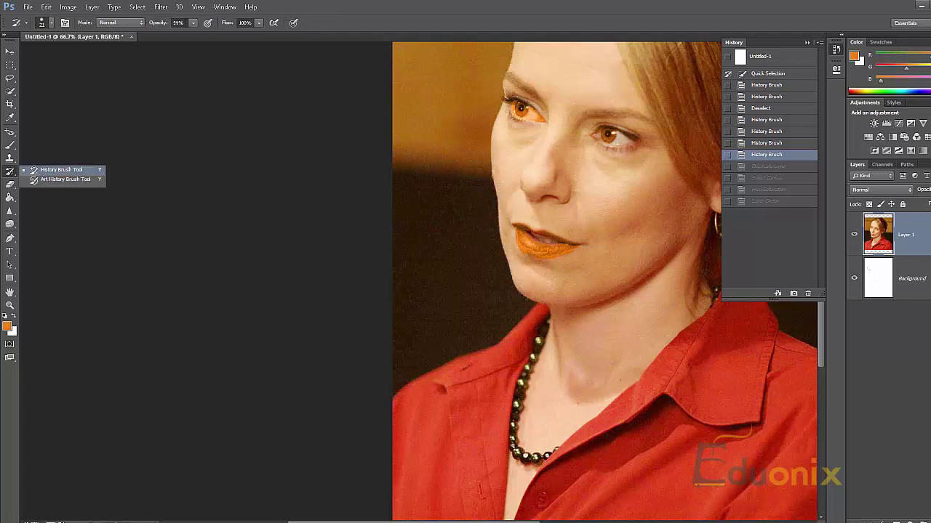
pyautogui.click(36, 171)
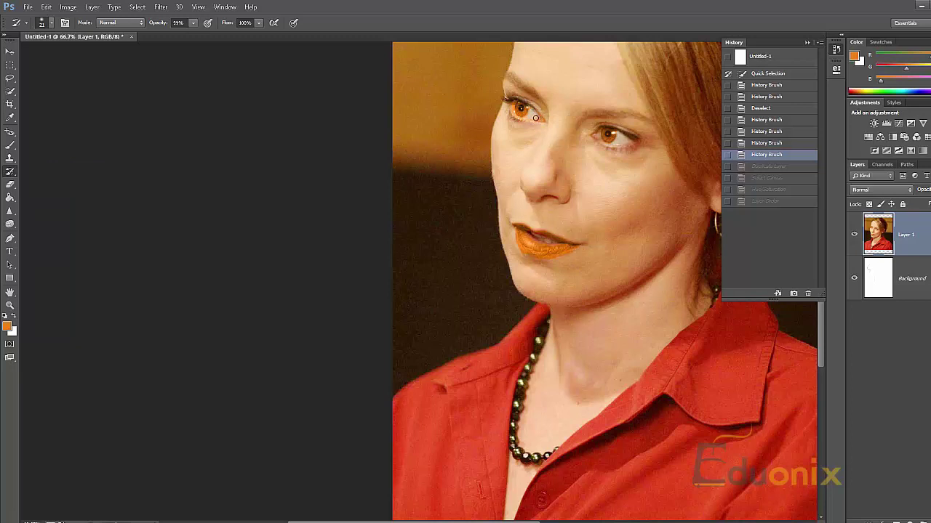
pyautogui.moveTo(537, 105); pyautogui.dragTo(509, 107)
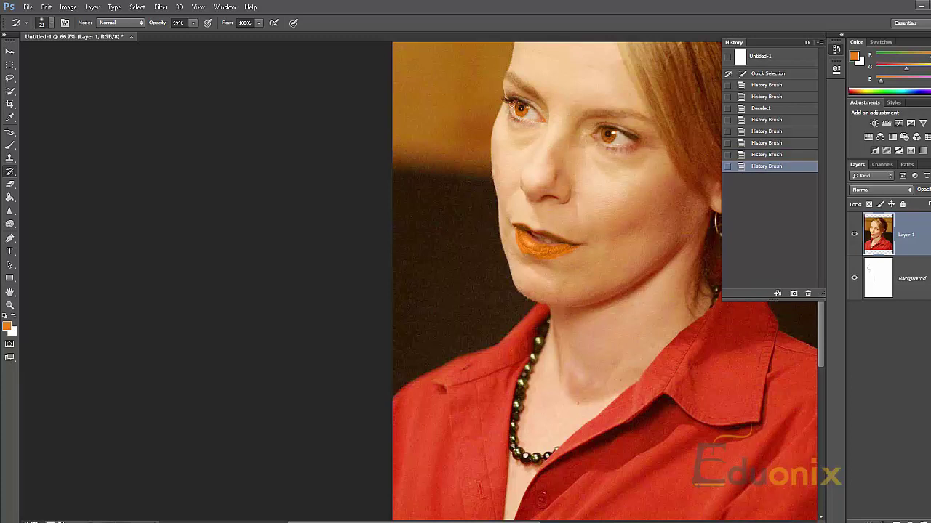
pyautogui.click(520, 88)
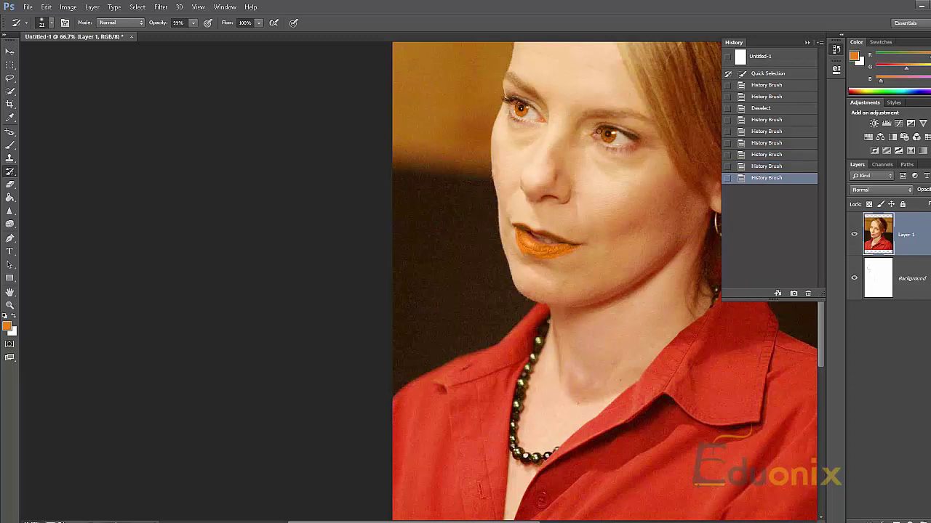
pyautogui.moveTo(600, 149); pyautogui.dragTo(621, 144)
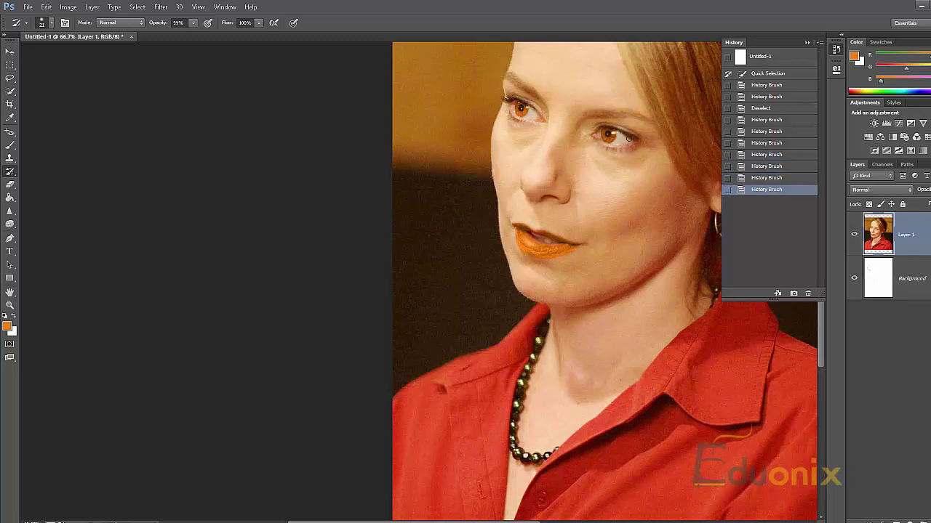
pyautogui.click(630, 143)
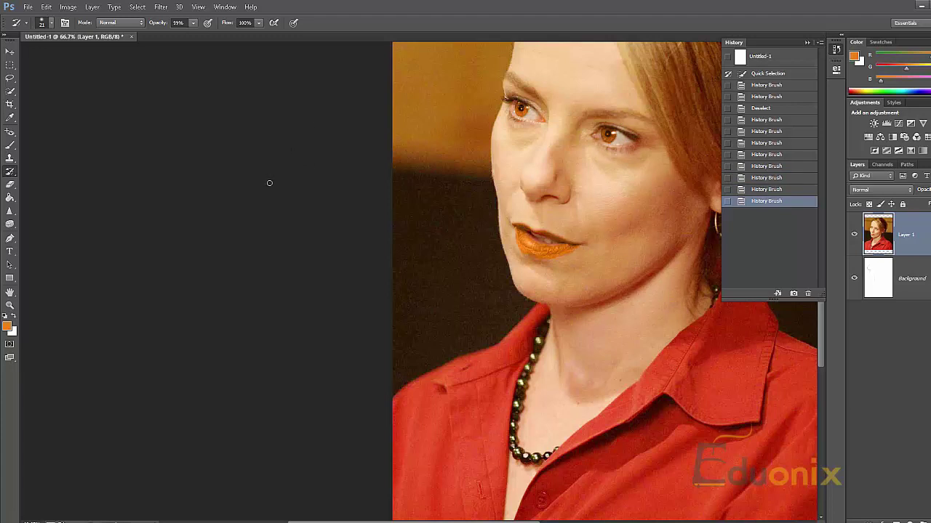
# Compare the tool options of the History Brush and the Art History Brush, leaving the Art History Brush active.
pyautogui.moveTo(541, 120); pyautogui.dragTo(377, 117)
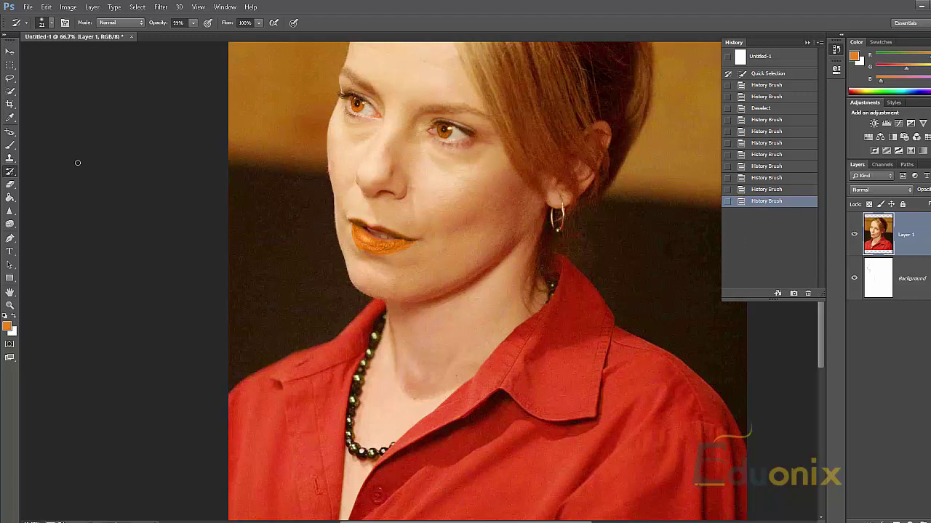
pyautogui.click(10, 172)
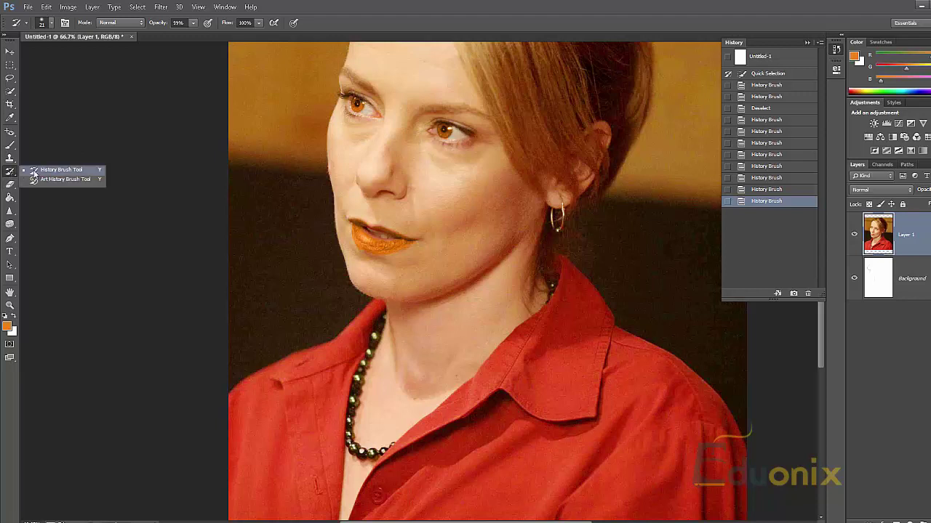
pyautogui.click(64, 179)
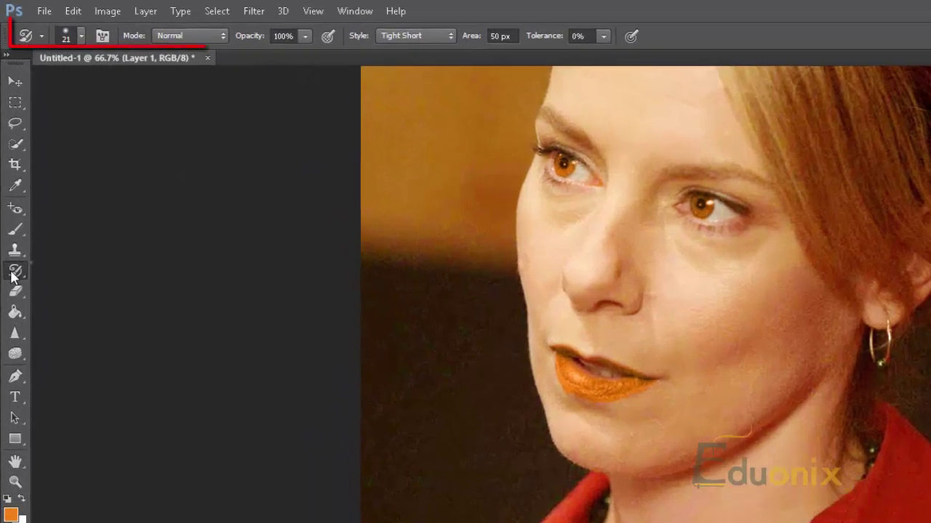
pyautogui.rightClick(13, 275)
pyautogui.click(54, 268)
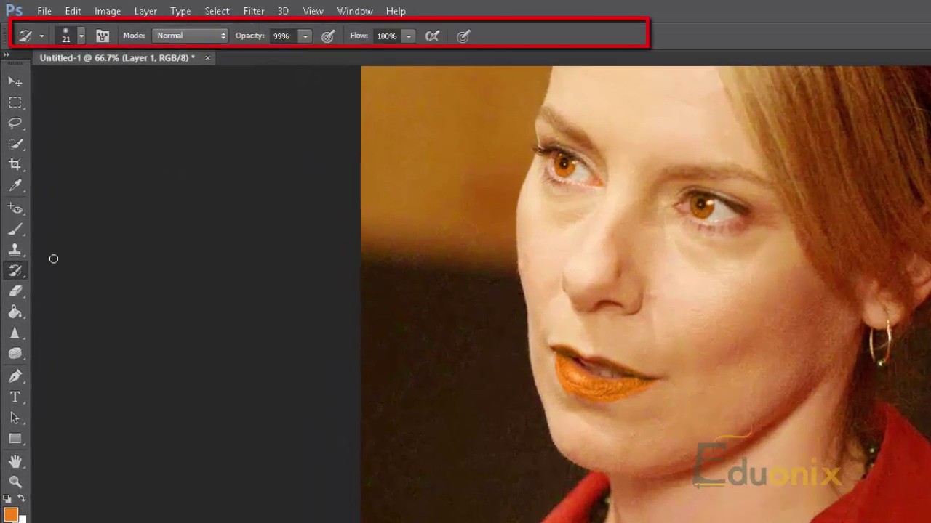
pyautogui.rightClick(17, 272)
pyautogui.click(64, 285)
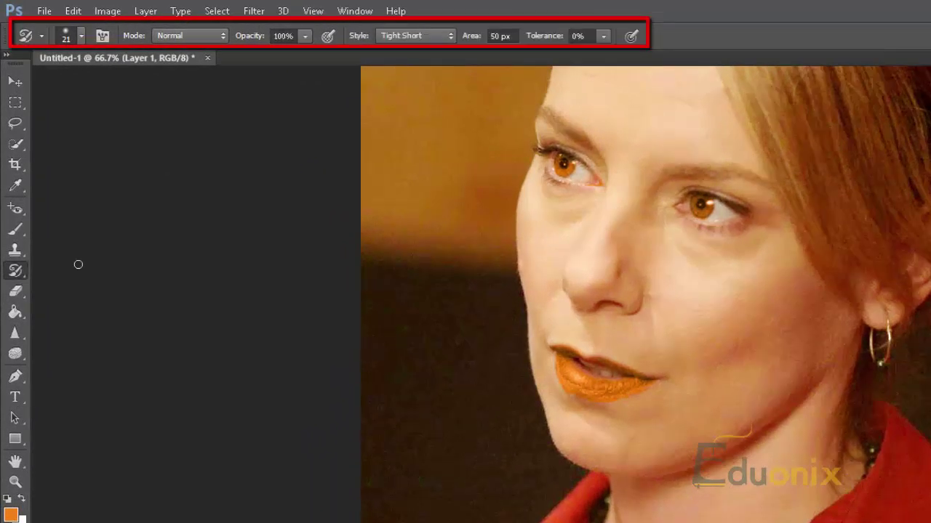
pyautogui.click(42, 37)
pyautogui.click(42, 34)
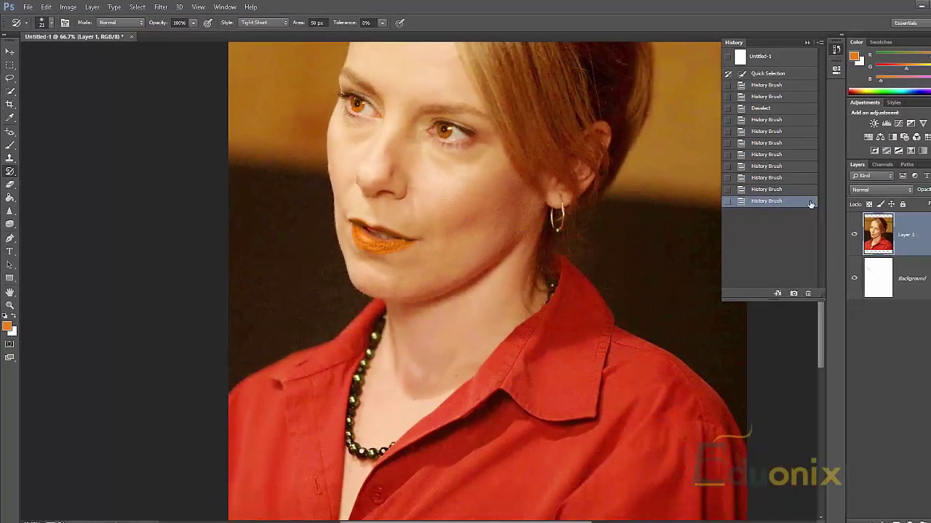
pyautogui.rightClick(907, 235)
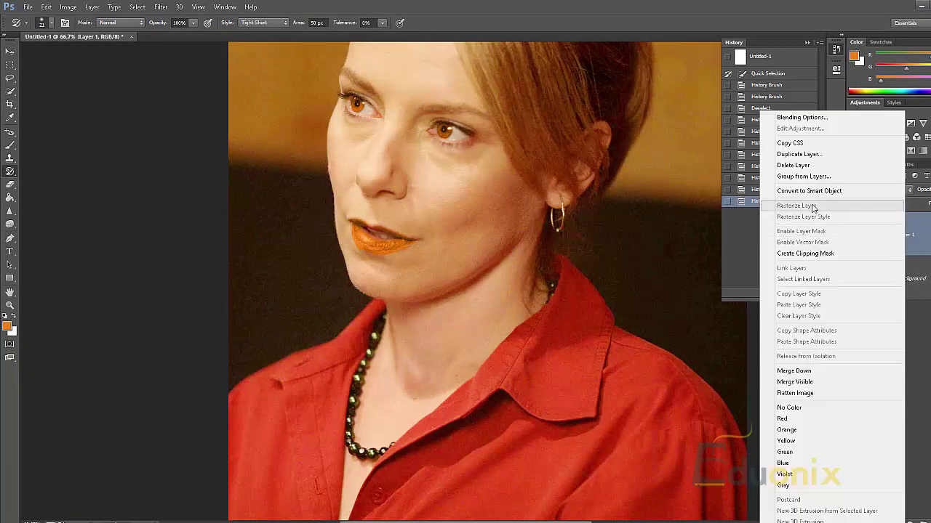
pyautogui.click(801, 155)
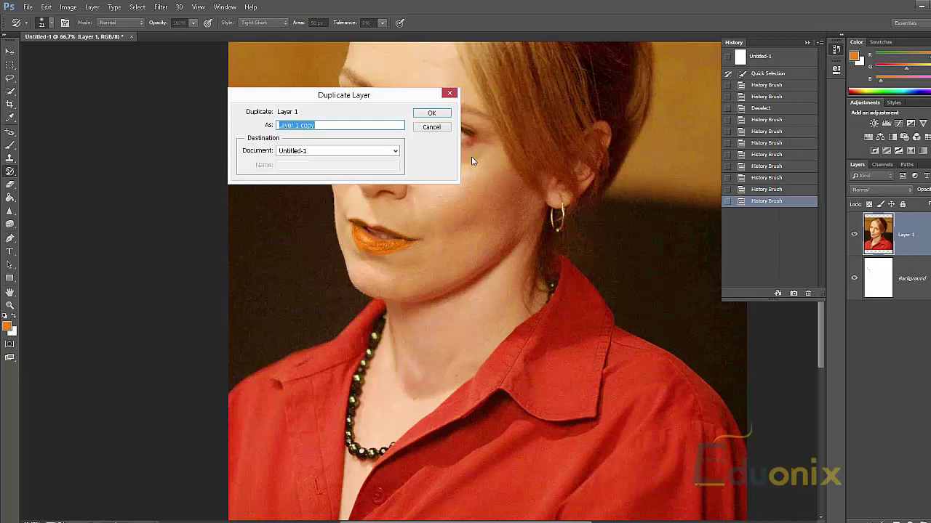
pyautogui.click(439, 127)
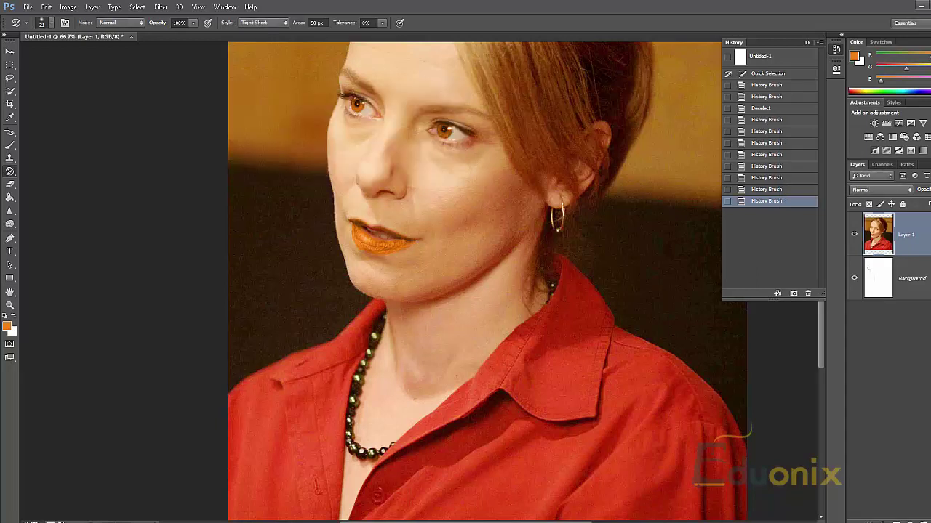
# Colorize Layer 1 teal with Hue/Saturation, using hue 182, saturation 25 and lightness 0.
pyautogui.click(68, 7)
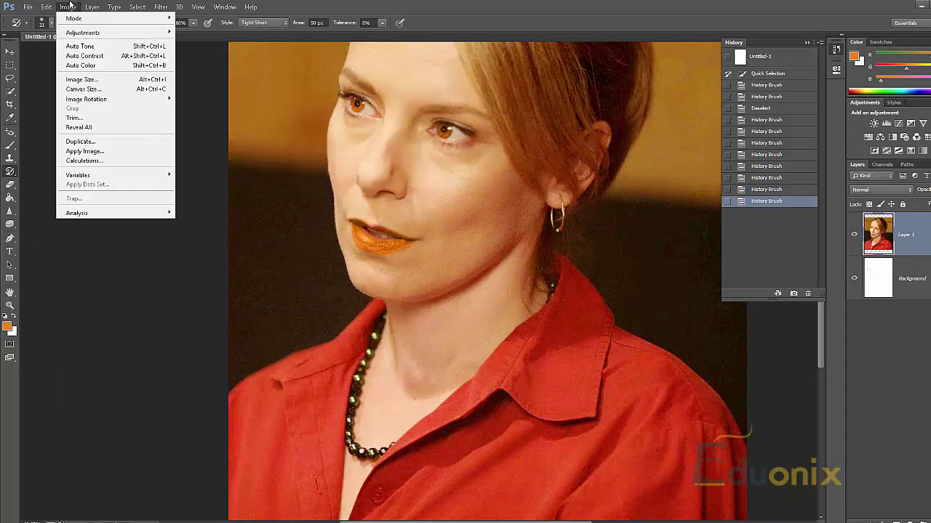
pyautogui.moveTo(106, 33)
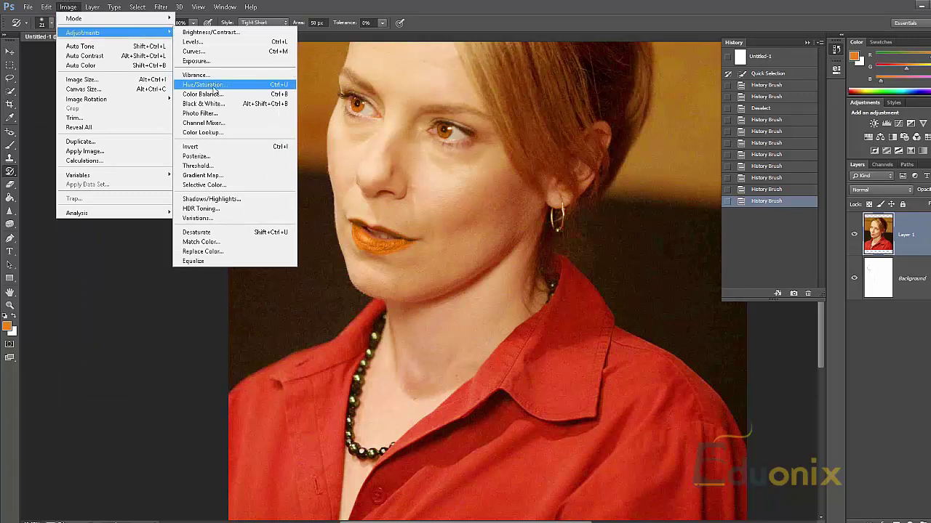
pyautogui.click(204, 84)
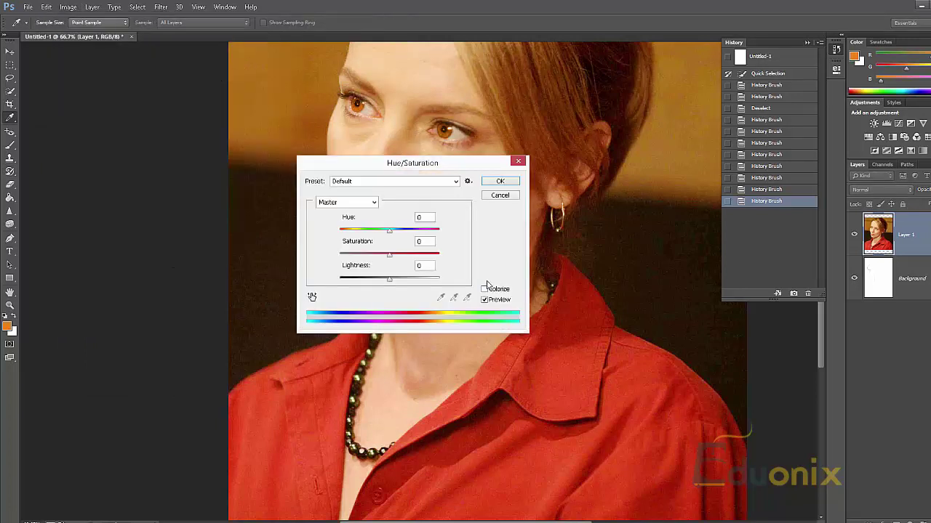
pyautogui.click(485, 290)
pyautogui.click(390, 231)
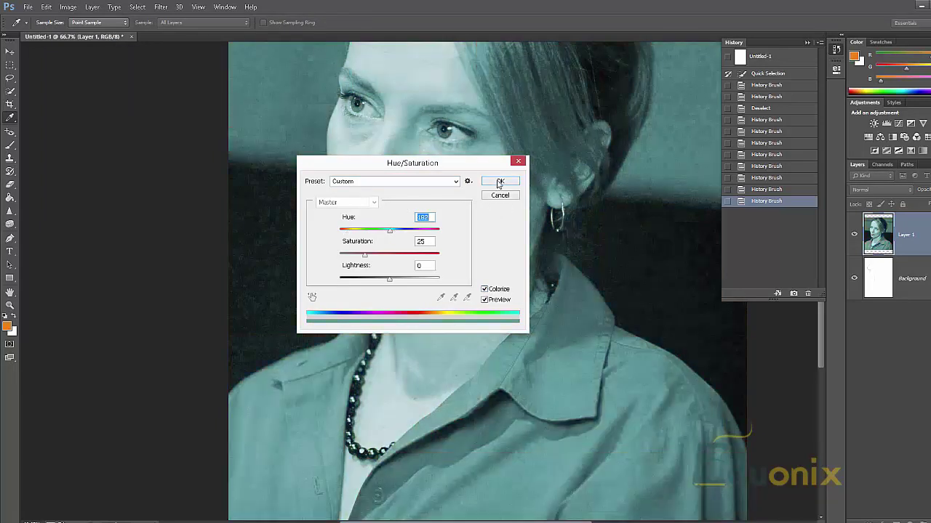
pyautogui.click(500, 181)
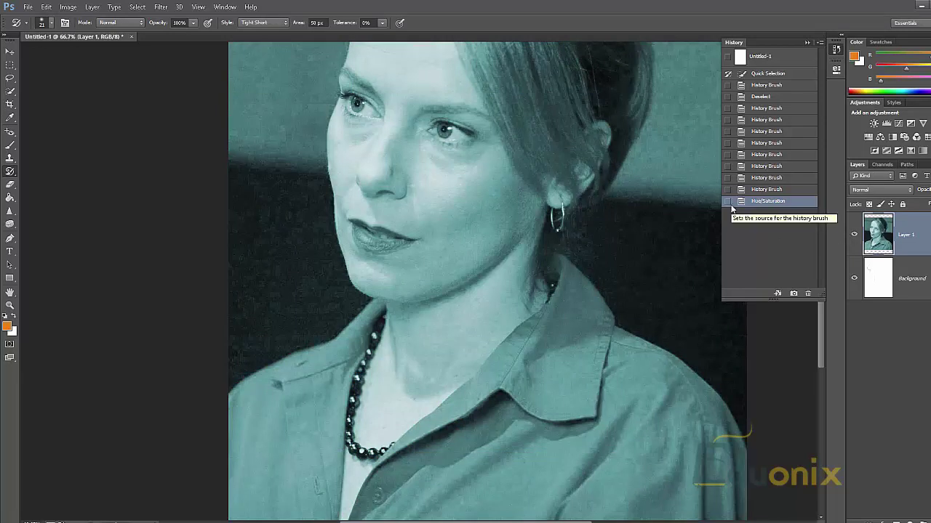
# Open the Filter Gallery for Layer 1.
pyautogui.click(161, 6)
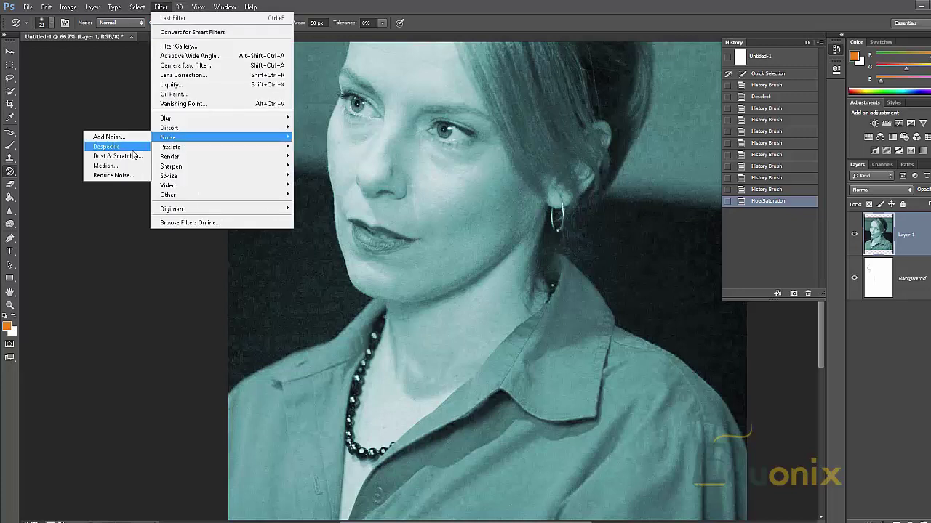
pyautogui.click(185, 48)
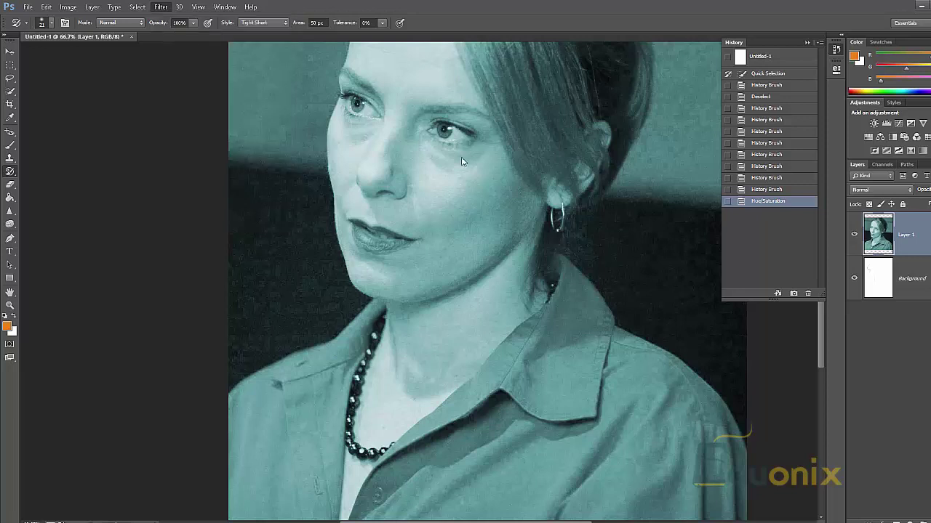
pyautogui.click(473, 163)
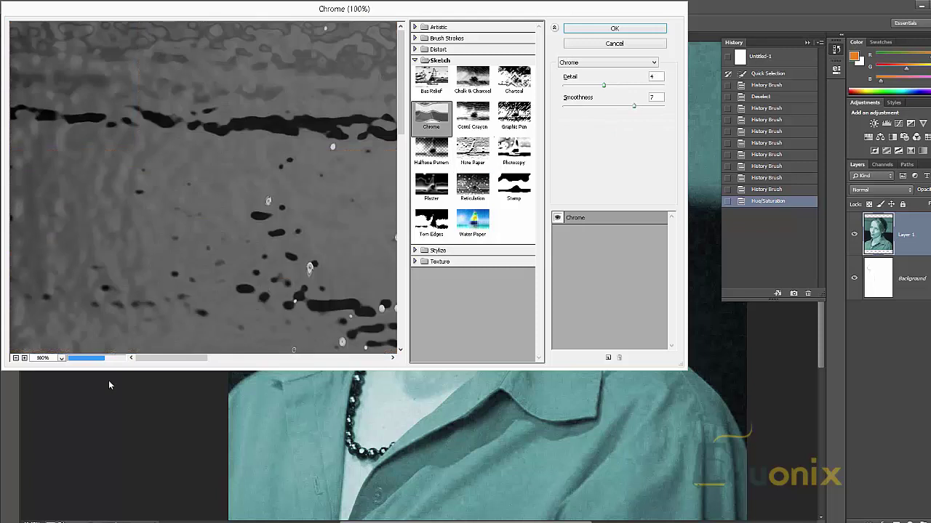
# Preview the Chrome sketch filter on the portrait at several zoom levels and try it with smoothness 1.
pyautogui.click(23, 358)
pyautogui.click(15, 359)
pyautogui.click(15, 359)
pyautogui.click(15, 358)
pyautogui.click(15, 358)
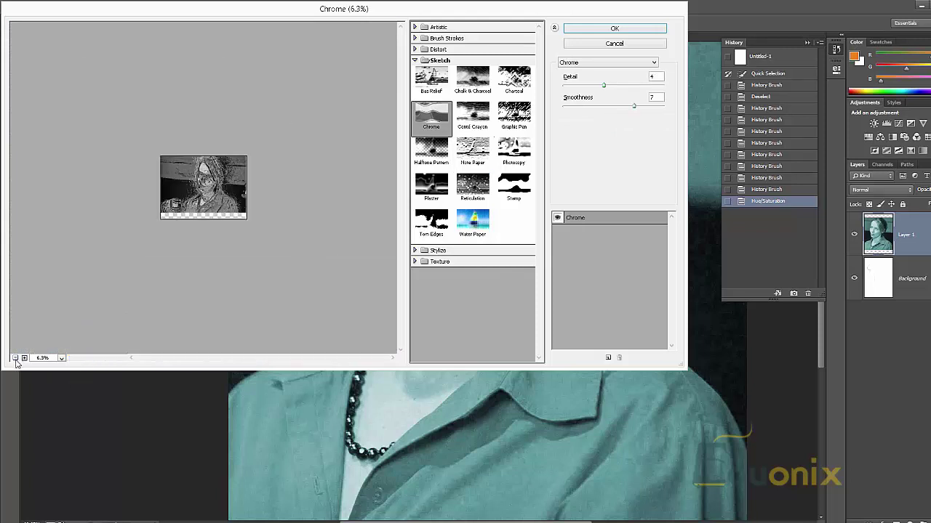
pyautogui.click(24, 359)
pyautogui.click(24, 358)
pyautogui.click(24, 359)
pyautogui.click(24, 359)
pyautogui.click(24, 358)
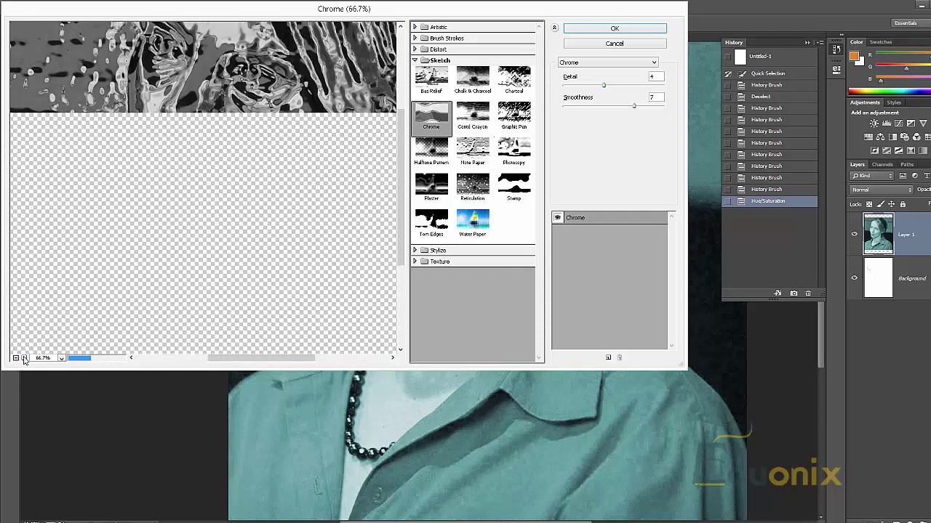
pyautogui.moveTo(591, 110); pyautogui.dragTo(573, 107)
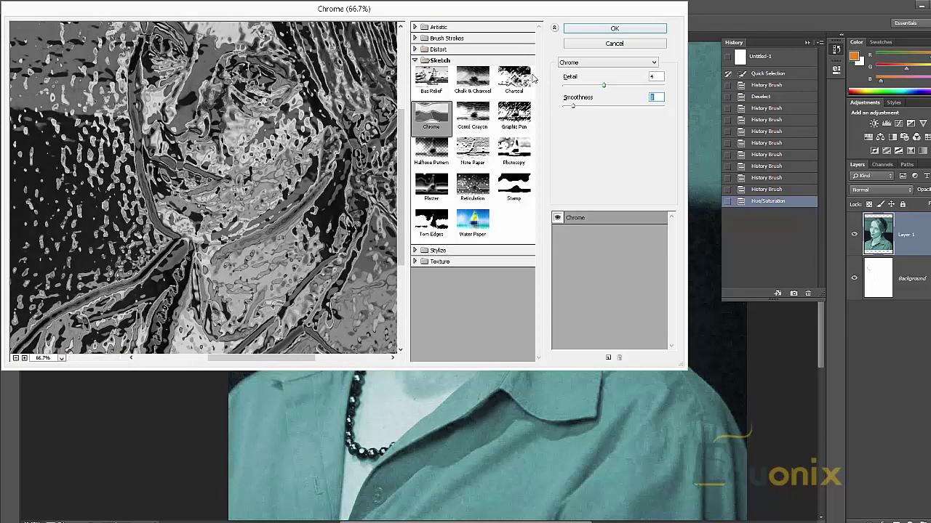
# Apply the Accented Edges brush-stroke filter with edge width 4, edge brightness 38 and smoothness 5.
pyautogui.click(415, 39)
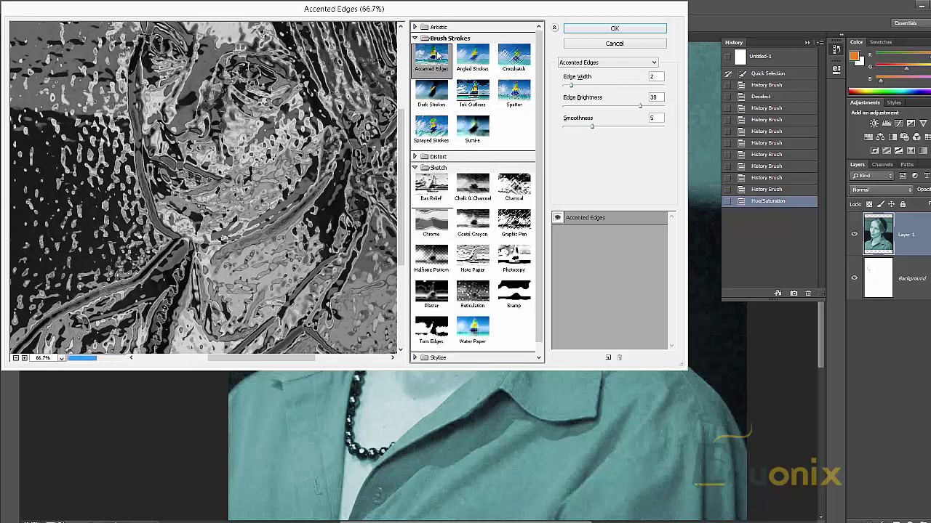
pyautogui.click(436, 64)
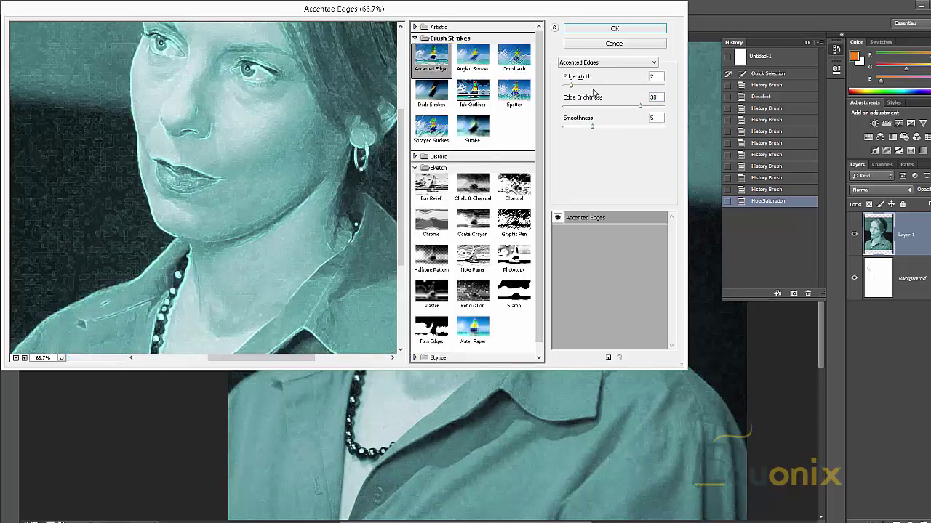
pyautogui.click(583, 85)
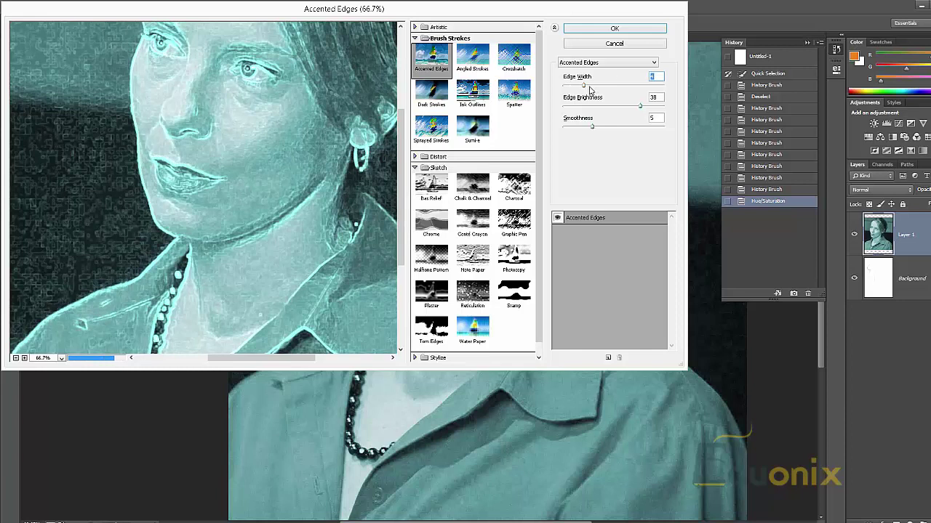
pyautogui.click(626, 28)
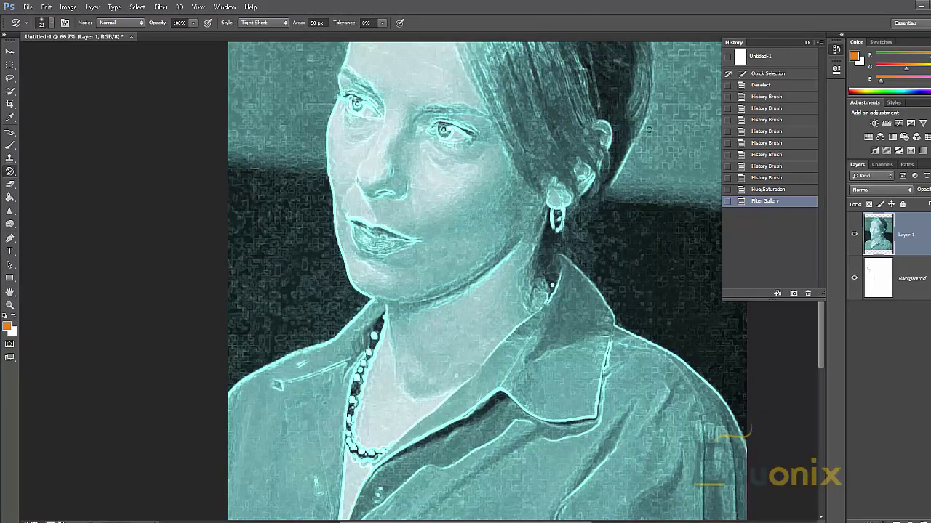
# Try a Tight Short Art History Brush stroke across the lower face and undo it.
pyautogui.moveTo(289, 163)
pyautogui.mouseDown()
pyautogui.moveTo(287, 178)
pyautogui.moveTo(317, 178)
pyautogui.moveTo(375, 247)
pyautogui.moveTo(459, 285)
pyautogui.mouseUp()
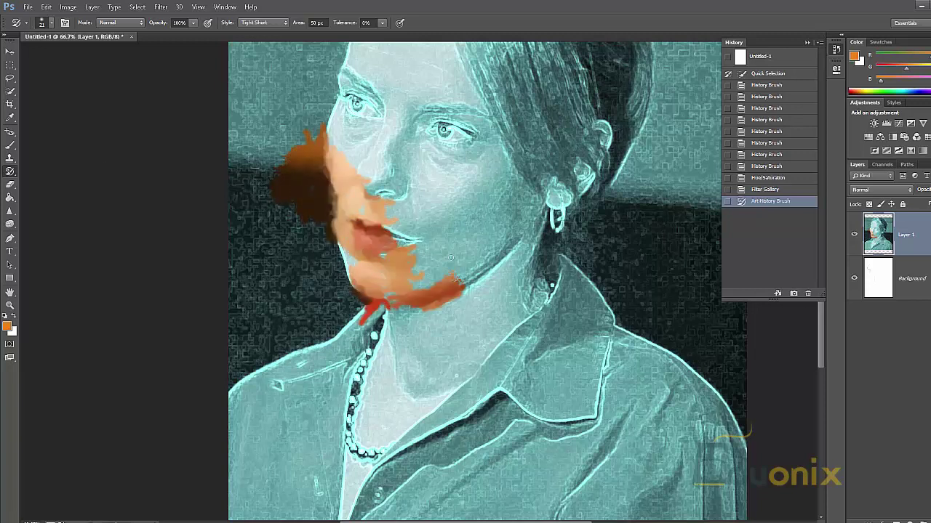
pyautogui.hotkey('ctrl', 'z')
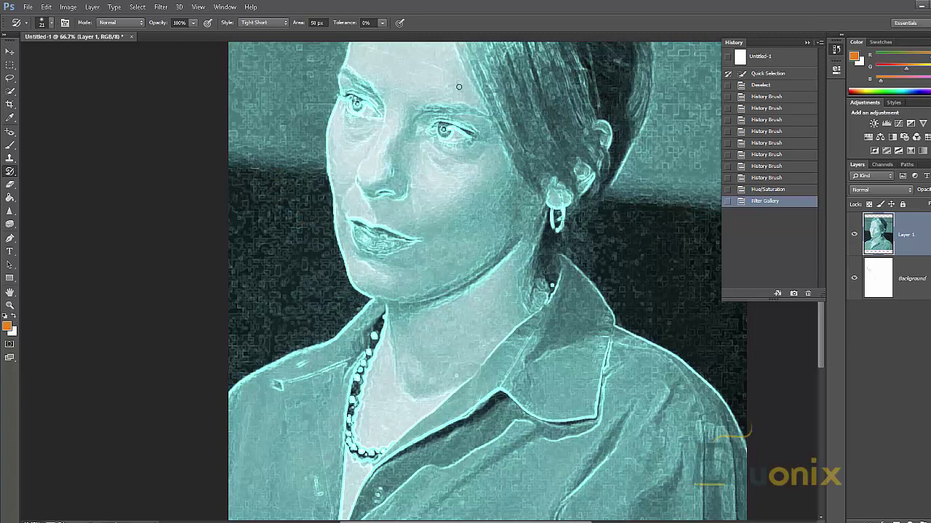
# Set the Art History Brush style to Dab and use the Hue/Saturation state as the history source.
pyautogui.click(270, 25)
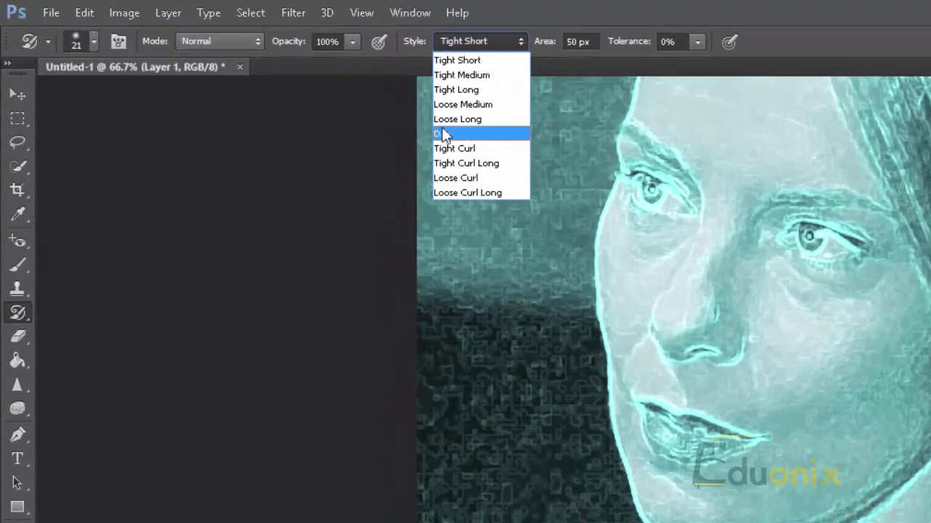
pyautogui.click(388, 117)
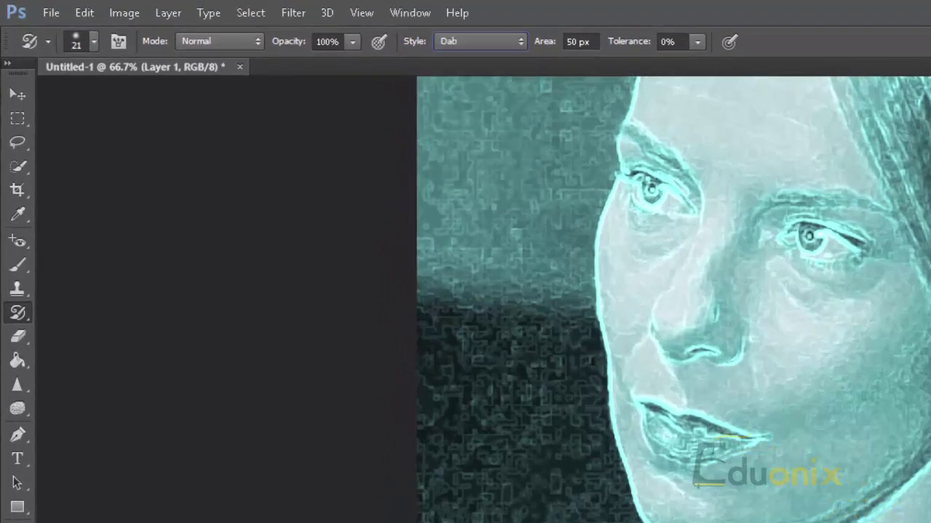
pyautogui.click(497, 41)
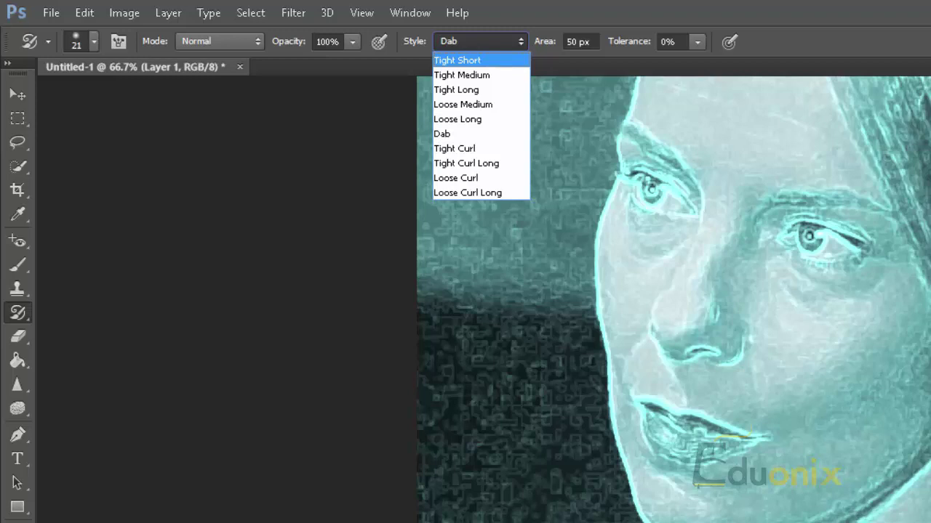
pyautogui.click(724, 193)
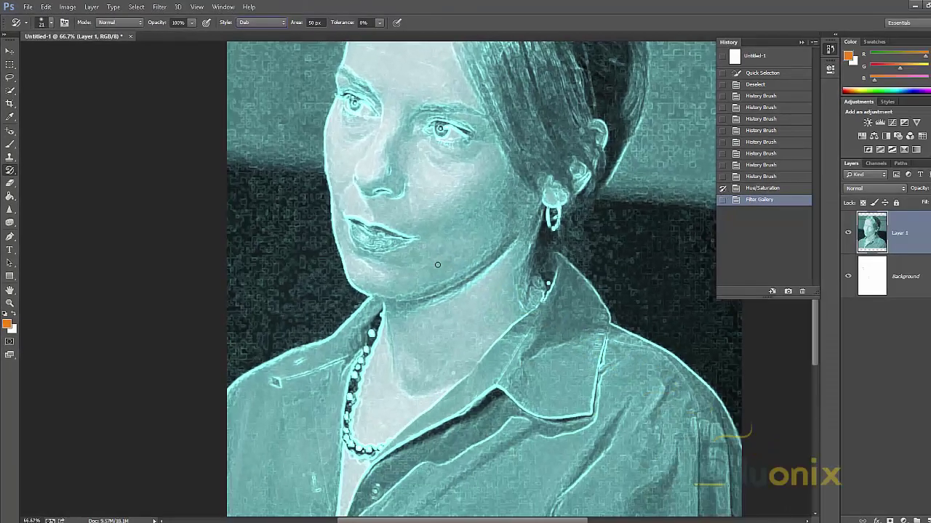
# Paint Dab-style Art History strokes over the cheek, jaw, neck, ear, mouth and nose.
pyautogui.moveTo(470, 270)
pyautogui.mouseDown()
pyautogui.moveTo(529, 198)
pyautogui.moveTo(472, 282)
pyautogui.moveTo(439, 269)
pyautogui.moveTo(483, 194)
pyautogui.moveTo(478, 221)
pyautogui.moveTo(502, 209)
pyautogui.moveTo(480, 219)
pyautogui.moveTo(463, 272)
pyautogui.moveTo(492, 257)
pyautogui.mouseUp()
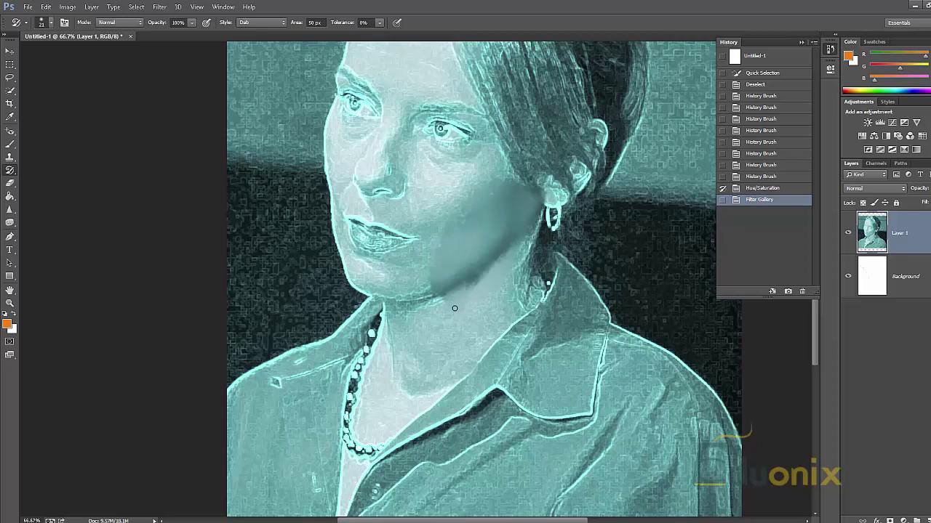
pyautogui.moveTo(496, 283)
pyautogui.mouseDown()
pyautogui.moveTo(534, 236)
pyautogui.moveTo(518, 336)
pyautogui.moveTo(504, 327)
pyautogui.moveTo(587, 129)
pyautogui.moveTo(567, 157)
pyautogui.moveTo(577, 172)
pyautogui.moveTo(545, 262)
pyautogui.moveTo(498, 285)
pyautogui.mouseUp()
pyautogui.moveTo(497, 323)
pyautogui.mouseDown()
pyautogui.moveTo(472, 345)
pyautogui.moveTo(504, 337)
pyautogui.mouseUp()
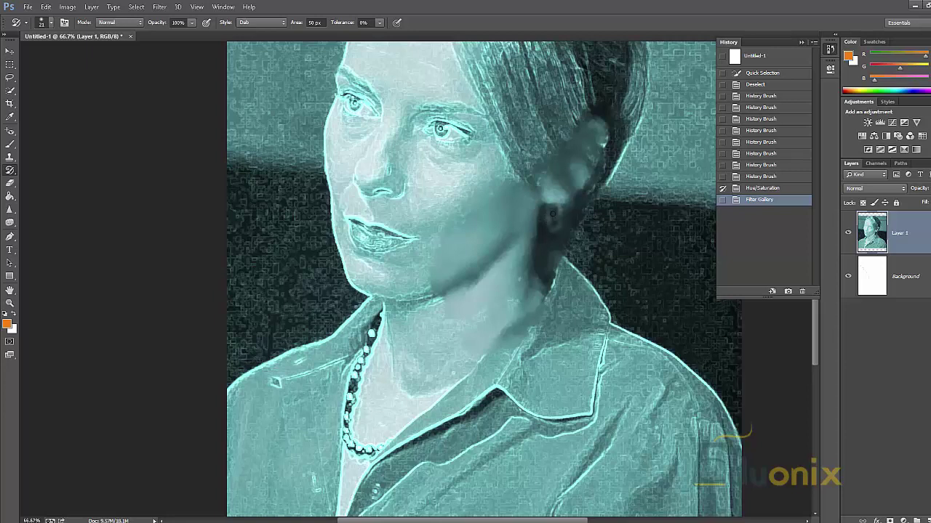
pyautogui.moveTo(471, 348)
pyautogui.mouseDown()
pyautogui.moveTo(367, 382)
pyautogui.moveTo(407, 320)
pyautogui.moveTo(410, 289)
pyautogui.moveTo(436, 297)
pyautogui.moveTo(381, 312)
pyautogui.moveTo(396, 262)
pyautogui.moveTo(436, 225)
pyautogui.moveTo(391, 240)
pyautogui.moveTo(411, 214)
pyautogui.moveTo(349, 233)
pyautogui.moveTo(338, 225)
pyautogui.moveTo(370, 194)
pyautogui.moveTo(335, 210)
pyautogui.moveTo(411, 157)
pyautogui.moveTo(446, 194)
pyautogui.moveTo(506, 166)
pyautogui.moveTo(519, 187)
pyautogui.moveTo(490, 180)
pyautogui.mouseUp()
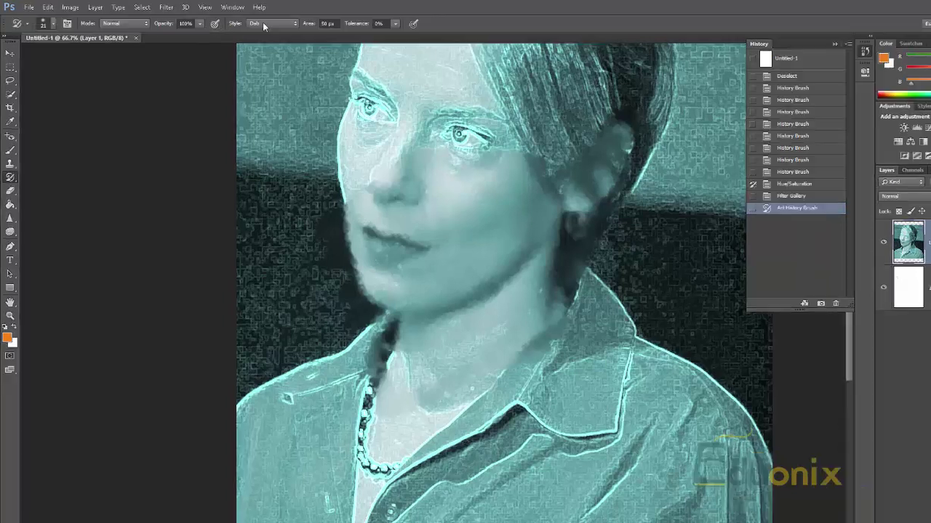
# Switch the brush style to Loose Medium, try strokes over the mouth, jaw and ear, and undo them.
pyautogui.click(260, 22)
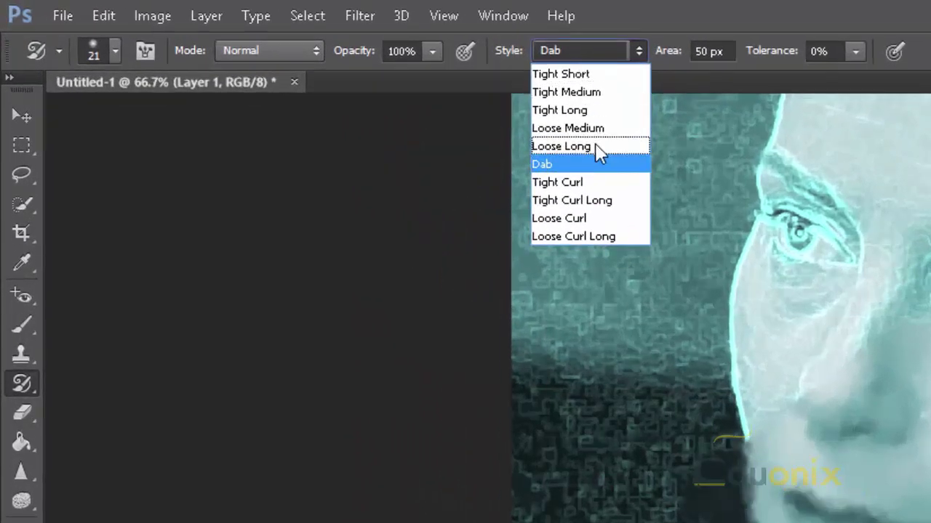
pyautogui.click(588, 129)
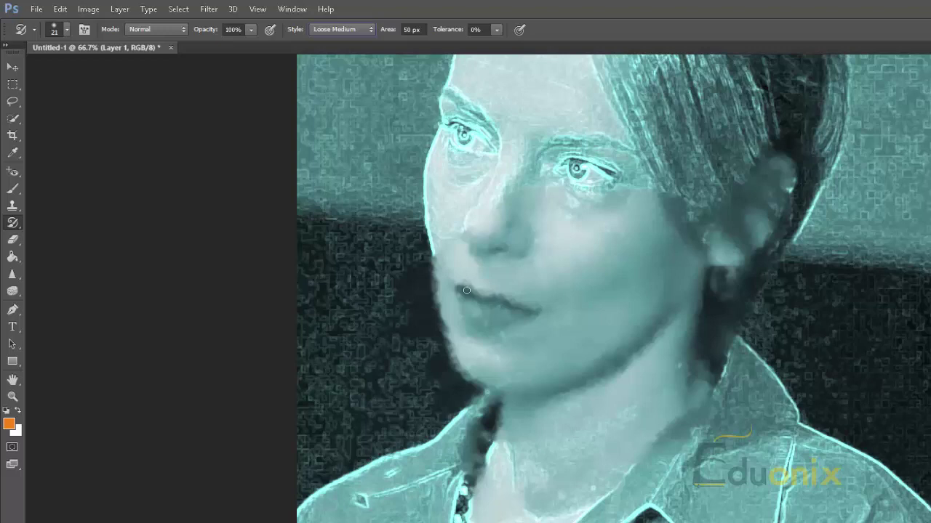
pyautogui.moveTo(452, 257)
pyautogui.mouseDown()
pyautogui.moveTo(473, 333)
pyautogui.moveTo(532, 285)
pyautogui.moveTo(606, 255)
pyautogui.moveTo(661, 244)
pyautogui.moveTo(710, 261)
pyautogui.moveTo(767, 204)
pyautogui.moveTo(781, 174)
pyautogui.mouseUp()
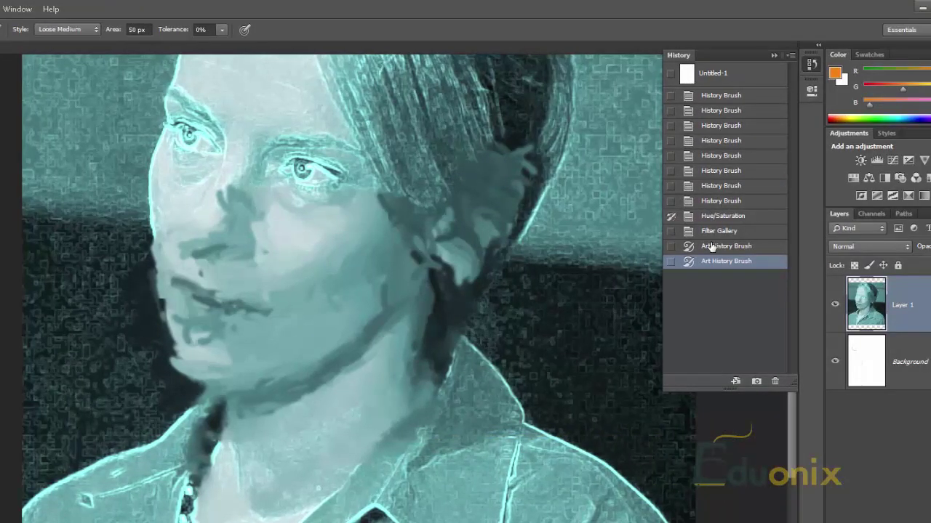
pyautogui.hotkey('ctrl', 'z')
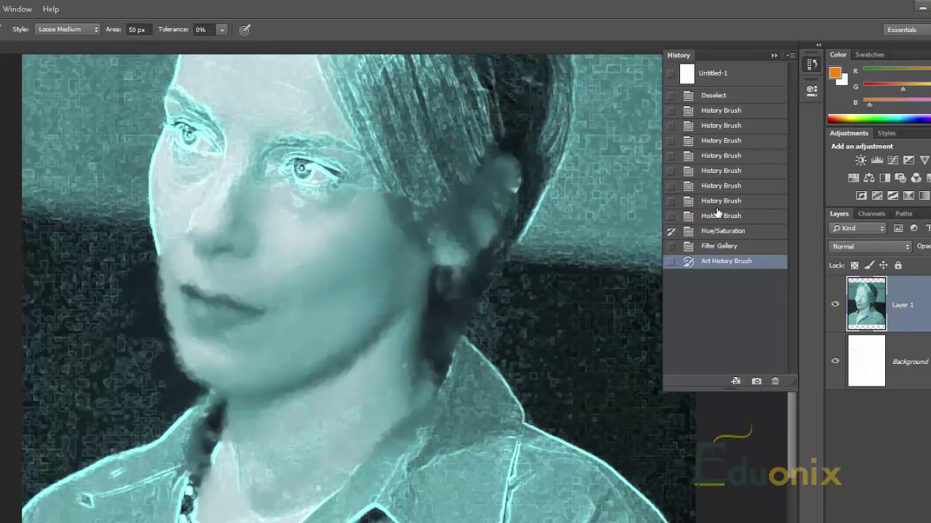
# Revert to the Filter Gallery state, try Loose Medium strokes across the lower face and ear, and undo them.
pyautogui.click(707, 247)
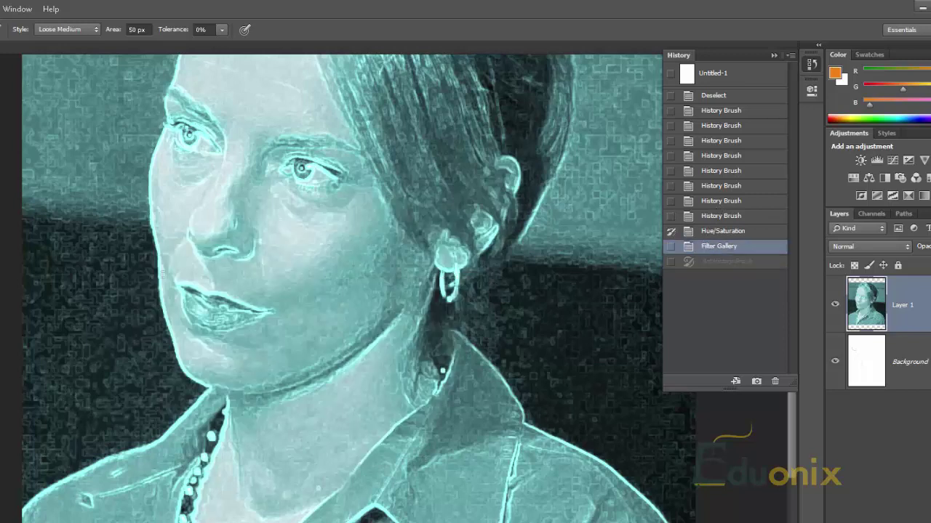
pyautogui.moveTo(166, 265)
pyautogui.mouseDown()
pyautogui.moveTo(185, 264)
pyautogui.moveTo(247, 342)
pyautogui.moveTo(313, 320)
pyautogui.moveTo(447, 240)
pyautogui.moveTo(501, 167)
pyautogui.moveTo(429, 306)
pyautogui.moveTo(458, 262)
pyautogui.mouseUp()
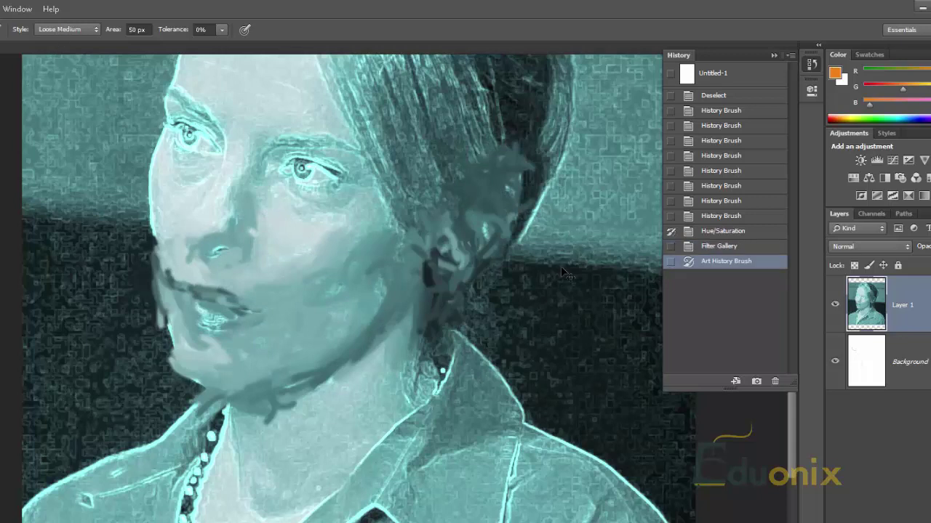
pyautogui.hotkey('ctrl', 'z')
# Set the history source to the last History Brush state before Hue/Saturation.
pyautogui.moveTo(305, 172); pyautogui.dragTo(309, 377)
pyautogui.scroll(-3, 458, 214)
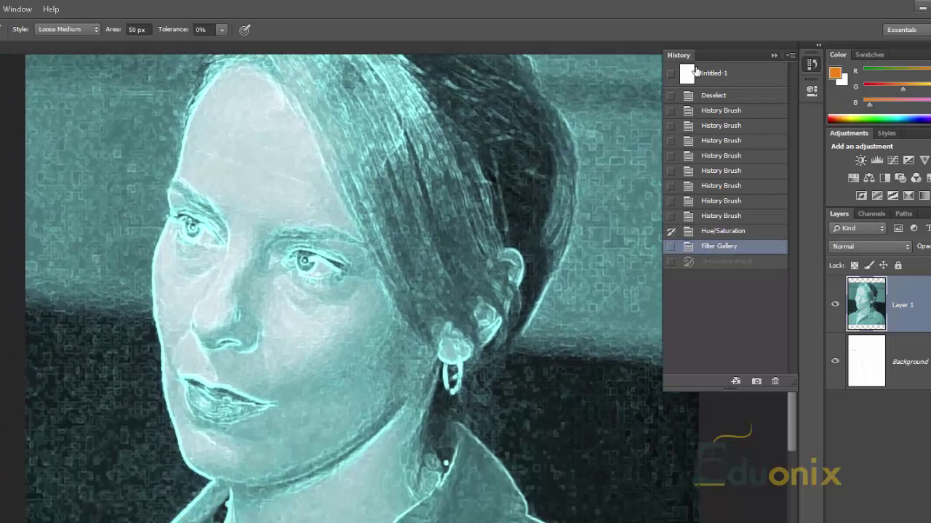
pyautogui.click(671, 98)
pyautogui.click(670, 216)
# Paint the face and hair in original colours with Loose Medium Art History strokes, refining both eyes and extending into the background and neck.
pyautogui.moveTo(205, 325)
pyautogui.mouseDown()
pyautogui.moveTo(187, 378)
pyautogui.moveTo(221, 264)
pyautogui.moveTo(283, 386)
pyautogui.moveTo(335, 398)
pyautogui.moveTo(378, 327)
pyautogui.moveTo(436, 291)
pyautogui.moveTo(431, 376)
pyautogui.moveTo(469, 312)
pyautogui.moveTo(495, 218)
pyautogui.moveTo(349, 269)
pyautogui.moveTo(451, 134)
pyautogui.moveTo(437, 87)
pyautogui.moveTo(349, 73)
pyautogui.moveTo(301, 197)
pyautogui.moveTo(277, 101)
pyautogui.moveTo(261, 177)
pyautogui.moveTo(320, 262)
pyautogui.moveTo(349, 160)
pyautogui.moveTo(119, 286)
pyautogui.moveTo(174, 436)
pyautogui.moveTo(233, 218)
pyautogui.moveTo(248, 422)
pyautogui.moveTo(403, 311)
pyautogui.moveTo(407, 495)
pyautogui.moveTo(451, 364)
pyautogui.mouseUp()
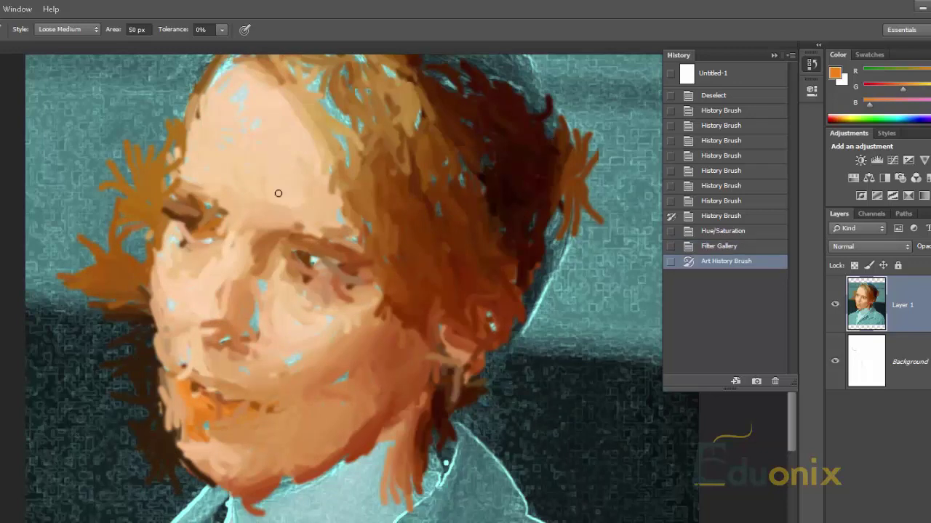
pyautogui.click(317, 226)
pyautogui.click(297, 259)
pyautogui.moveTo(336, 249); pyautogui.dragTo(334, 264)
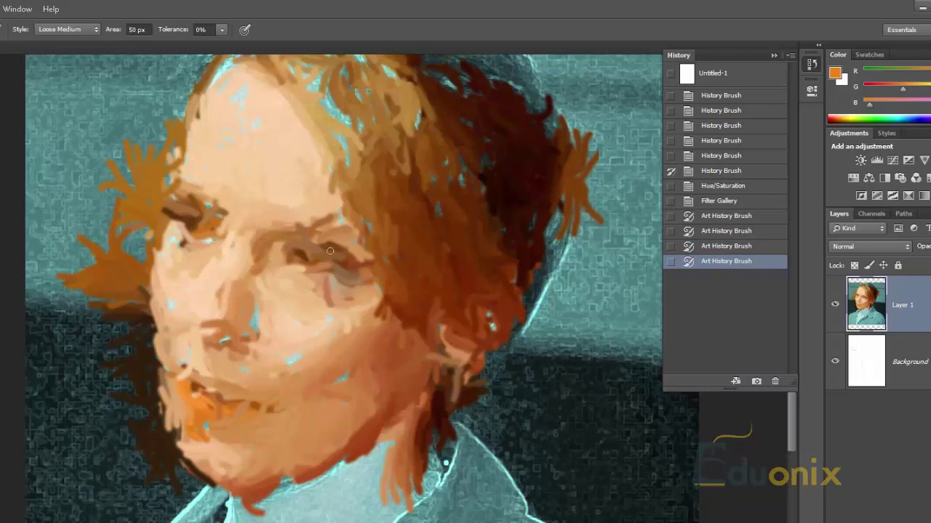
pyautogui.click(313, 225)
pyautogui.click(250, 263)
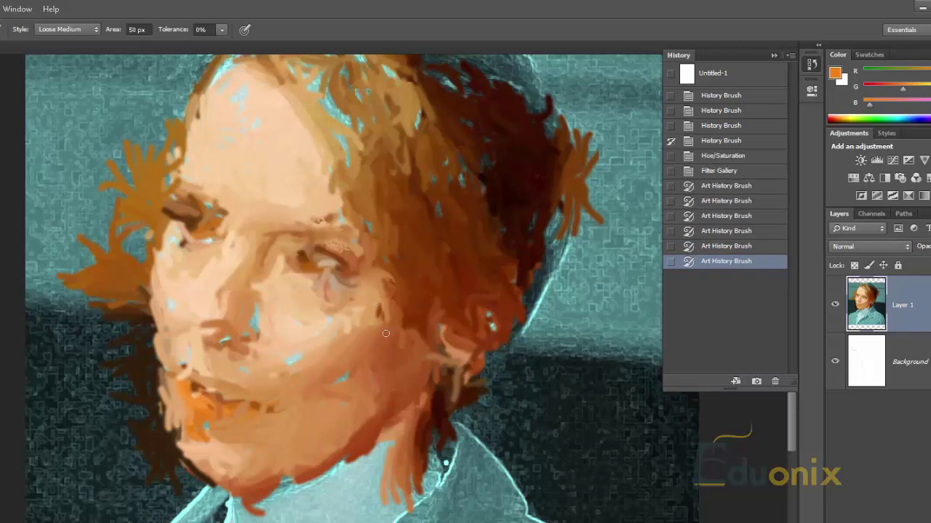
pyautogui.click(384, 287)
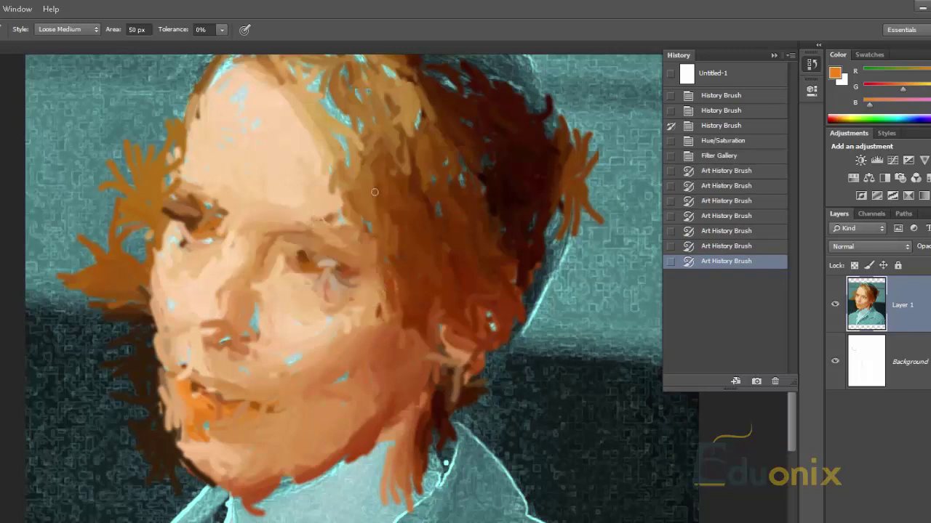
pyautogui.moveTo(215, 214); pyautogui.dragTo(211, 242)
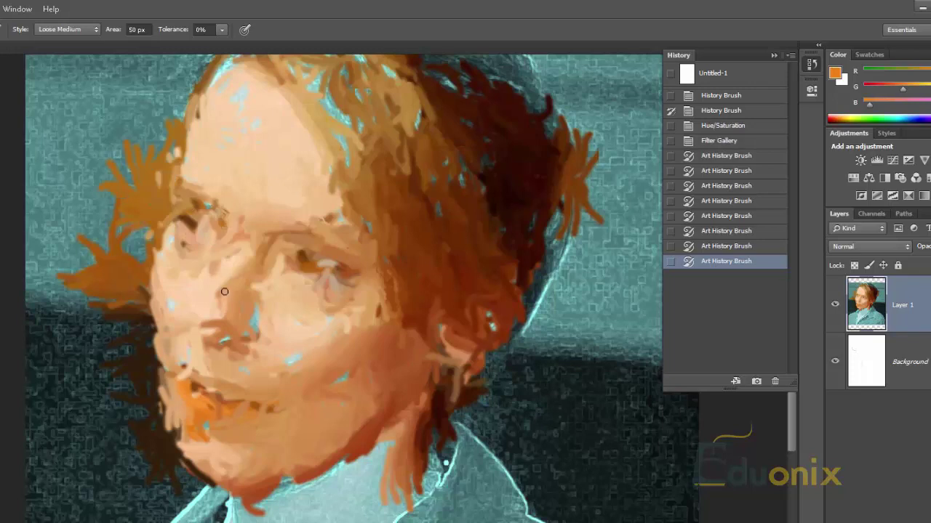
pyautogui.moveTo(166, 80)
pyautogui.mouseDown()
pyautogui.moveTo(128, 248)
pyautogui.moveTo(128, 451)
pyautogui.moveTo(135, 485)
pyautogui.moveTo(171, 510)
pyautogui.moveTo(253, 510)
pyautogui.moveTo(214, 484)
pyautogui.moveTo(288, 516)
pyautogui.moveTo(417, 460)
pyautogui.moveTo(437, 447)
pyautogui.moveTo(370, 469)
pyautogui.moveTo(488, 381)
pyautogui.moveTo(520, 330)
pyautogui.mouseUp()
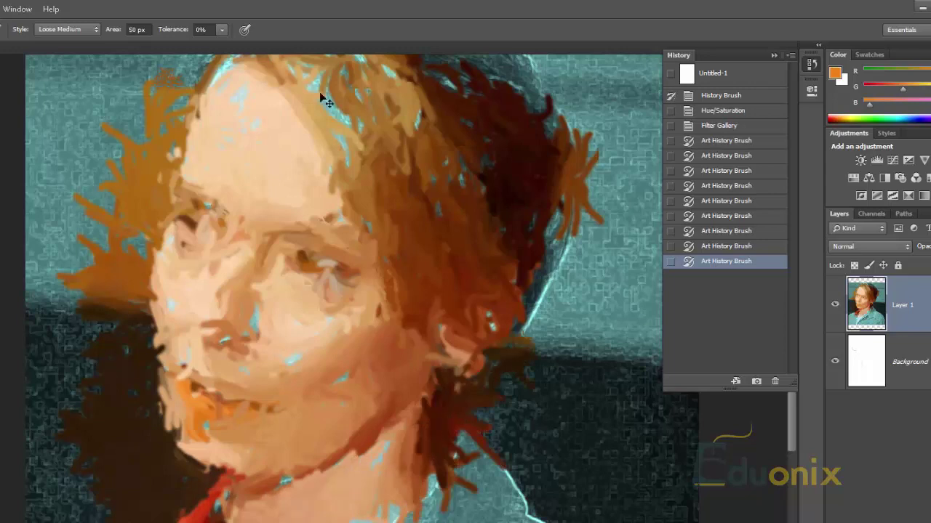
# Discard the Art History Brush strokes by reverting the image to the Filter Gallery state.
pyautogui.click(729, 140)
pyautogui.click(729, 140)
pyautogui.click(728, 125)
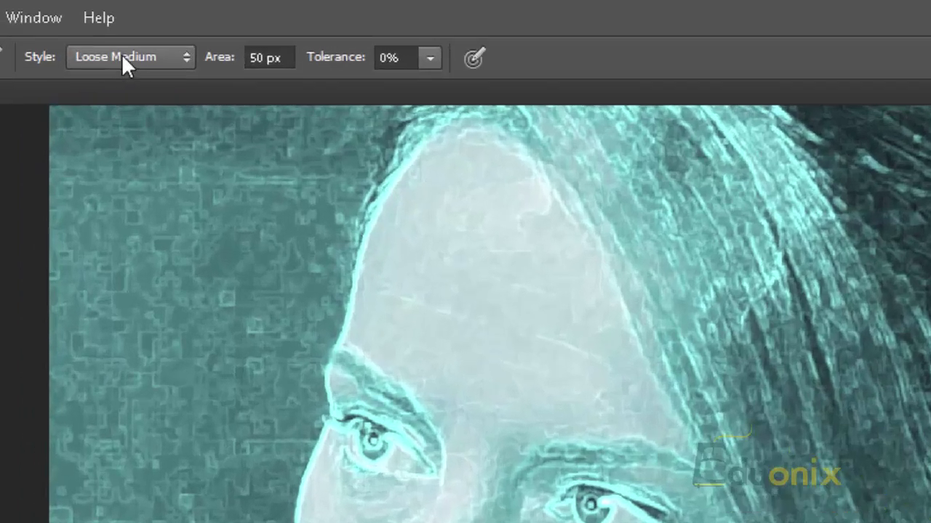
# Set the brush style to Tight Short and paint original colour over the nose and the right-hand eye.
pyautogui.click(64, 29)
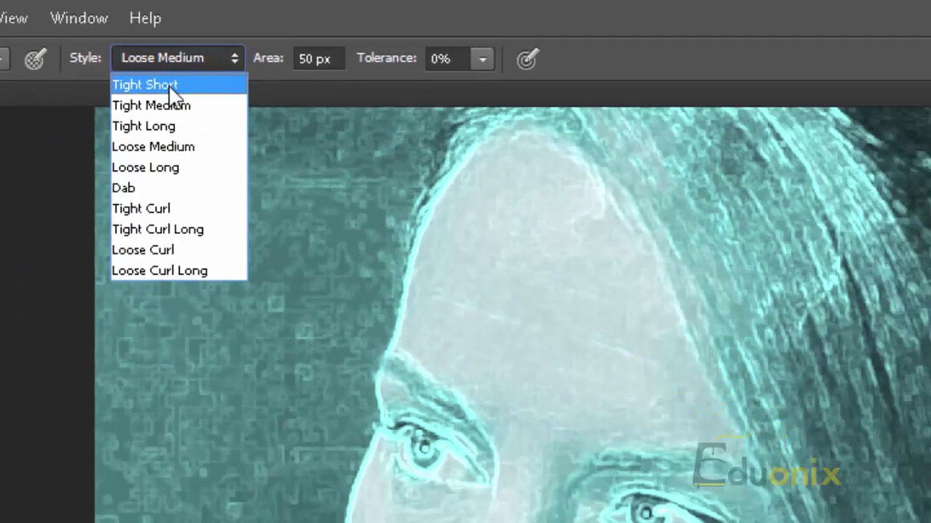
pyautogui.click(122, 103)
pyautogui.moveTo(331, 259)
pyautogui.mouseDown()
pyautogui.moveTo(346, 251)
pyautogui.moveTo(367, 191)
pyautogui.moveTo(389, 178)
pyautogui.moveTo(371, 167)
pyautogui.moveTo(469, 218)
pyautogui.mouseUp()
pyautogui.moveTo(393, 204); pyautogui.dragTo(455, 218)
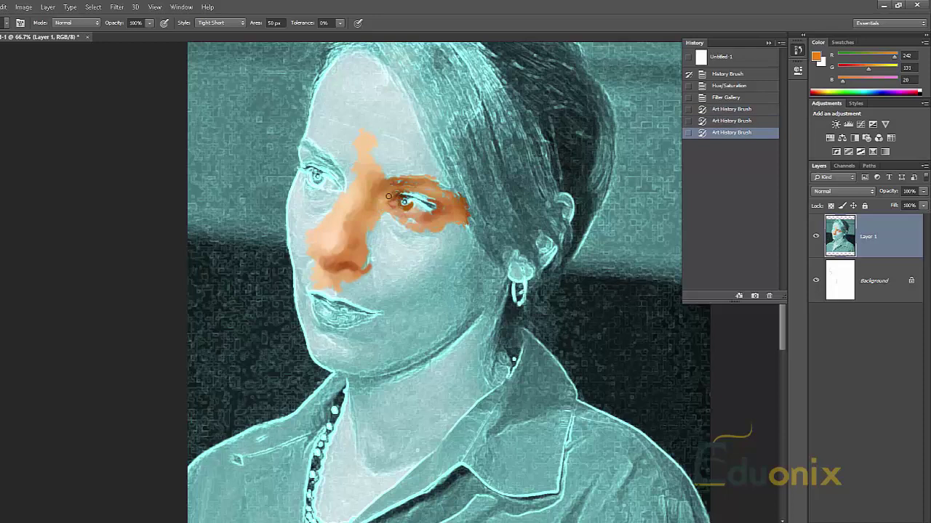
# Paint original colour over both eyes, the face, most of the hair, the neck and the collar with Tight Short strokes.
pyautogui.moveTo(392, 198); pyautogui.dragTo(446, 237)
pyautogui.moveTo(394, 194)
pyautogui.mouseDown()
pyautogui.moveTo(422, 194)
pyautogui.moveTo(460, 225)
pyautogui.mouseUp()
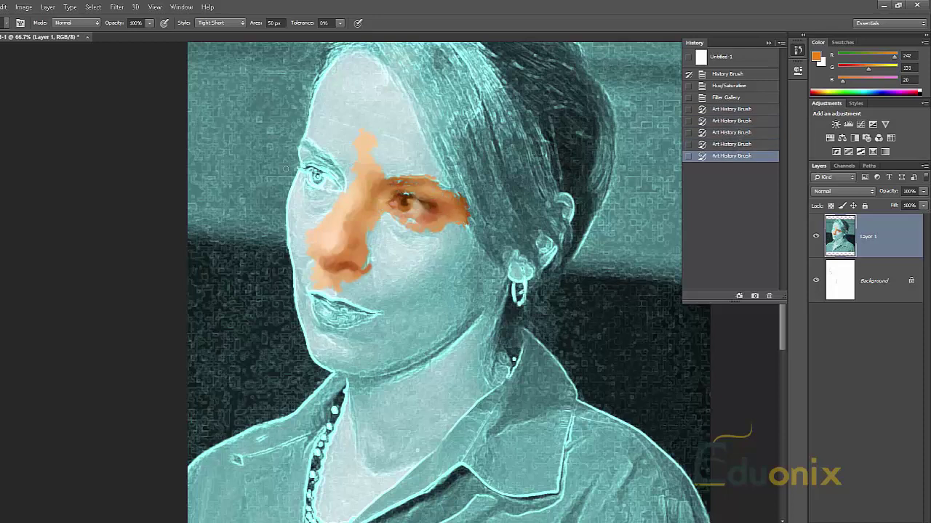
pyautogui.moveTo(339, 192)
pyautogui.mouseDown()
pyautogui.moveTo(288, 138)
pyautogui.moveTo(306, 180)
pyautogui.moveTo(342, 190)
pyautogui.moveTo(329, 198)
pyautogui.moveTo(336, 188)
pyautogui.moveTo(310, 331)
pyautogui.mouseUp()
pyautogui.moveTo(316, 210)
pyautogui.mouseDown()
pyautogui.moveTo(296, 229)
pyautogui.moveTo(342, 353)
pyautogui.mouseUp()
pyautogui.moveTo(322, 260)
pyautogui.mouseDown()
pyautogui.moveTo(316, 336)
pyautogui.moveTo(338, 362)
pyautogui.moveTo(323, 313)
pyautogui.moveTo(352, 346)
pyautogui.moveTo(361, 301)
pyautogui.moveTo(377, 338)
pyautogui.moveTo(393, 320)
pyautogui.moveTo(408, 328)
pyautogui.moveTo(386, 235)
pyautogui.moveTo(395, 237)
pyautogui.moveTo(436, 327)
pyautogui.moveTo(447, 305)
pyautogui.moveTo(462, 313)
pyautogui.moveTo(464, 239)
pyautogui.moveTo(483, 273)
pyautogui.moveTo(502, 265)
pyautogui.moveTo(436, 353)
pyautogui.moveTo(501, 277)
pyautogui.moveTo(530, 158)
pyautogui.mouseUp()
pyautogui.moveTo(369, 373); pyautogui.dragTo(356, 232)
pyautogui.moveTo(305, 183)
pyautogui.mouseDown()
pyautogui.moveTo(313, 216)
pyautogui.moveTo(307, 225)
pyautogui.moveTo(347, 165)
pyautogui.moveTo(384, 73)
pyautogui.moveTo(455, 128)
pyautogui.moveTo(306, 266)
pyautogui.moveTo(280, 204)
pyautogui.moveTo(324, 358)
pyautogui.moveTo(319, 320)
pyautogui.moveTo(306, 309)
pyautogui.moveTo(313, 316)
pyautogui.moveTo(325, 213)
pyautogui.mouseUp()
pyautogui.moveTo(325, 144)
pyautogui.mouseDown()
pyautogui.moveTo(329, 153)
pyautogui.moveTo(309, 117)
pyautogui.moveTo(324, 80)
pyautogui.moveTo(331, 120)
pyautogui.moveTo(365, 165)
pyautogui.moveTo(390, 87)
pyautogui.moveTo(465, 206)
pyautogui.moveTo(502, 198)
pyautogui.moveTo(544, 248)
pyautogui.moveTo(521, 283)
pyautogui.moveTo(567, 195)
pyautogui.moveTo(578, 218)
pyautogui.moveTo(551, 260)
pyautogui.moveTo(582, 182)
pyautogui.moveTo(574, 138)
pyautogui.moveTo(603, 117)
pyautogui.moveTo(567, 58)
pyautogui.moveTo(545, 175)
pyautogui.moveTo(523, 196)
pyautogui.moveTo(523, 138)
pyautogui.moveTo(536, 206)
pyautogui.moveTo(522, 156)
pyautogui.moveTo(498, 124)
pyautogui.moveTo(476, 171)
pyautogui.moveTo(444, 102)
pyautogui.moveTo(446, 158)
pyautogui.moveTo(433, 160)
pyautogui.moveTo(402, 122)
pyautogui.mouseUp()
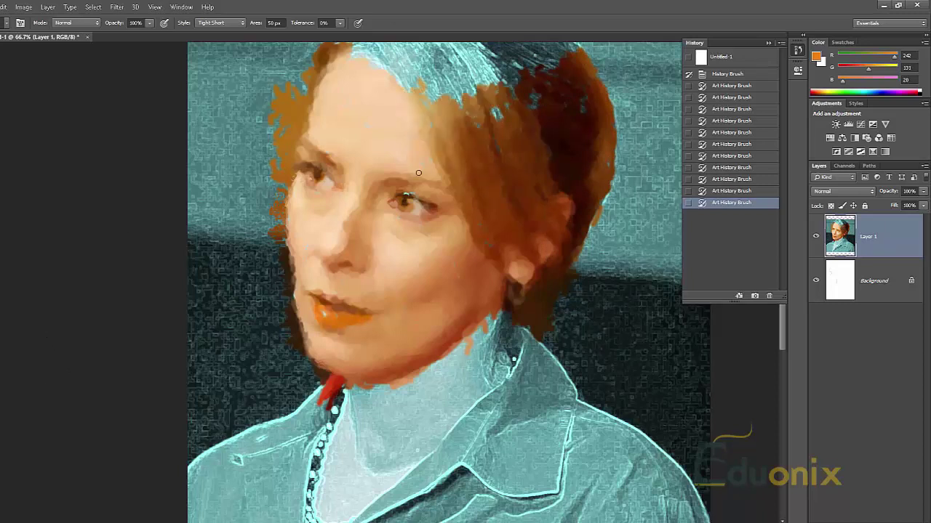
pyautogui.moveTo(409, 195); pyautogui.dragTo(403, 192)
pyautogui.moveTo(357, 383)
pyautogui.mouseDown()
pyautogui.moveTo(341, 386)
pyautogui.moveTo(338, 436)
pyautogui.moveTo(331, 407)
pyautogui.moveTo(311, 480)
pyautogui.moveTo(331, 407)
pyautogui.moveTo(291, 466)
pyautogui.moveTo(408, 459)
pyautogui.moveTo(415, 372)
pyautogui.moveTo(436, 362)
pyautogui.moveTo(382, 391)
pyautogui.moveTo(447, 360)
pyautogui.moveTo(491, 367)
pyautogui.moveTo(494, 342)
pyautogui.moveTo(474, 397)
pyautogui.moveTo(527, 345)
pyautogui.moveTo(428, 466)
pyautogui.moveTo(538, 371)
pyautogui.moveTo(515, 404)
pyautogui.moveTo(502, 465)
pyautogui.moveTo(556, 393)
pyautogui.moveTo(480, 508)
pyautogui.moveTo(554, 402)
pyautogui.moveTo(541, 491)
pyautogui.moveTo(549, 509)
pyautogui.moveTo(578, 436)
pyautogui.moveTo(570, 354)
pyautogui.mouseUp()
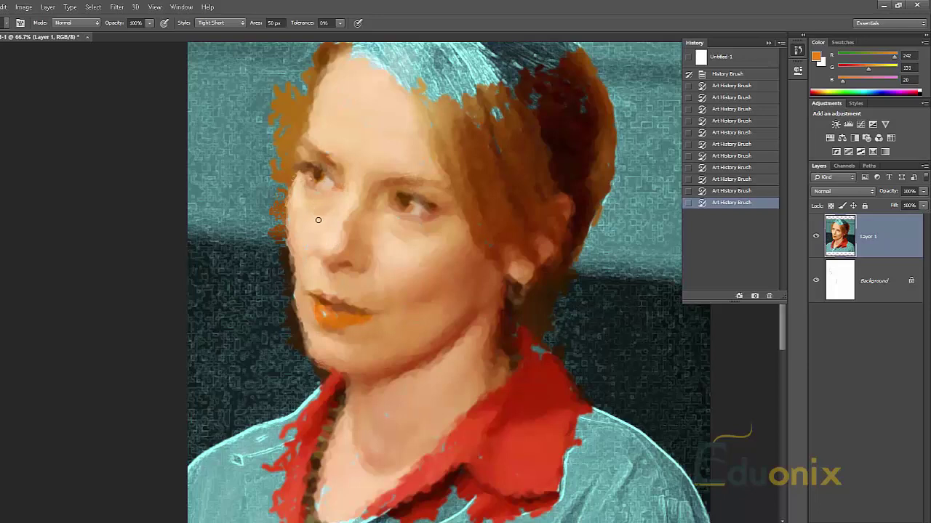
# Enlarge the Art History Brush and smooth the cheek, jawline and neck with broader strokes.
pyautogui.press(']')
pyautogui.press(']')
pyautogui.press(']')
pyautogui.press(']')
pyautogui.moveTo(357, 77)
pyautogui.mouseDown()
pyautogui.moveTo(329, 376)
pyautogui.moveTo(335, 146)
pyautogui.moveTo(412, 110)
pyautogui.moveTo(395, 374)
pyautogui.moveTo(463, 280)
pyautogui.moveTo(523, 291)
pyautogui.moveTo(570, 48)
pyautogui.mouseUp()
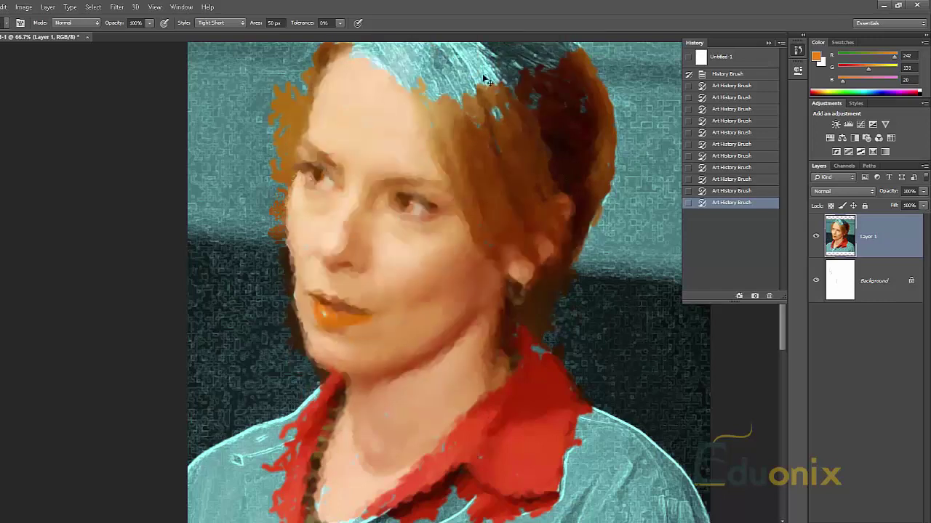
pyautogui.moveTo(415, 322); pyautogui.dragTo(480, 312)
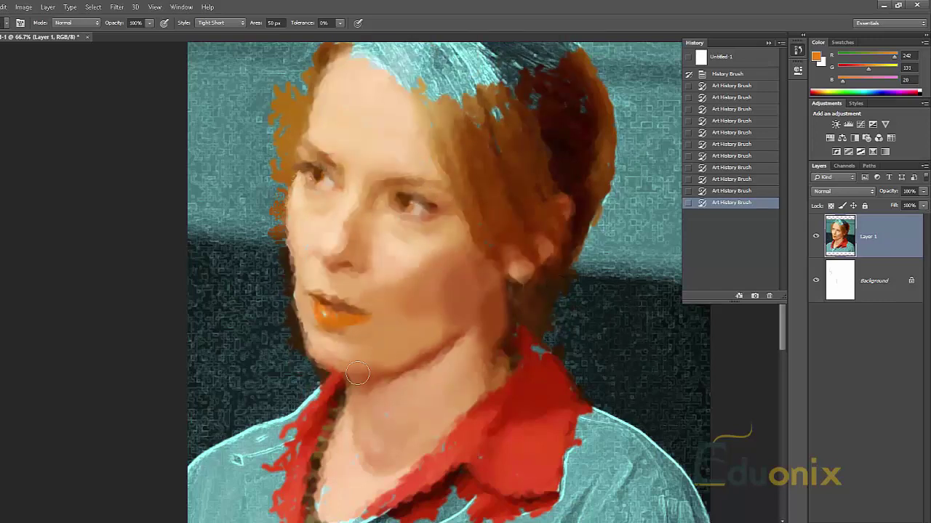
pyautogui.moveTo(363, 377); pyautogui.dragTo(475, 308)
pyautogui.moveTo(420, 328)
pyautogui.mouseDown()
pyautogui.moveTo(354, 431)
pyautogui.moveTo(505, 293)
pyautogui.moveTo(404, 462)
pyautogui.moveTo(350, 497)
pyautogui.moveTo(526, 371)
pyautogui.moveTo(550, 192)
pyautogui.mouseUp()
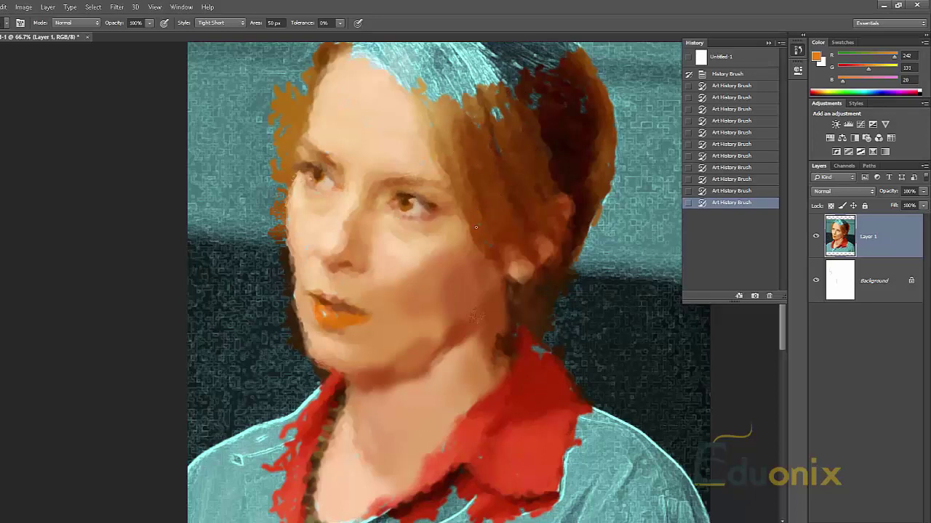
# Sharpen the eyes and the line between the lips with fine strokes, and view the whole portrait at 25%.
pyautogui.moveTo(318, 172)
pyautogui.mouseDown()
pyautogui.moveTo(297, 161)
pyautogui.moveTo(301, 142)
pyautogui.moveTo(319, 153)
pyautogui.moveTo(459, 156)
pyautogui.mouseUp()
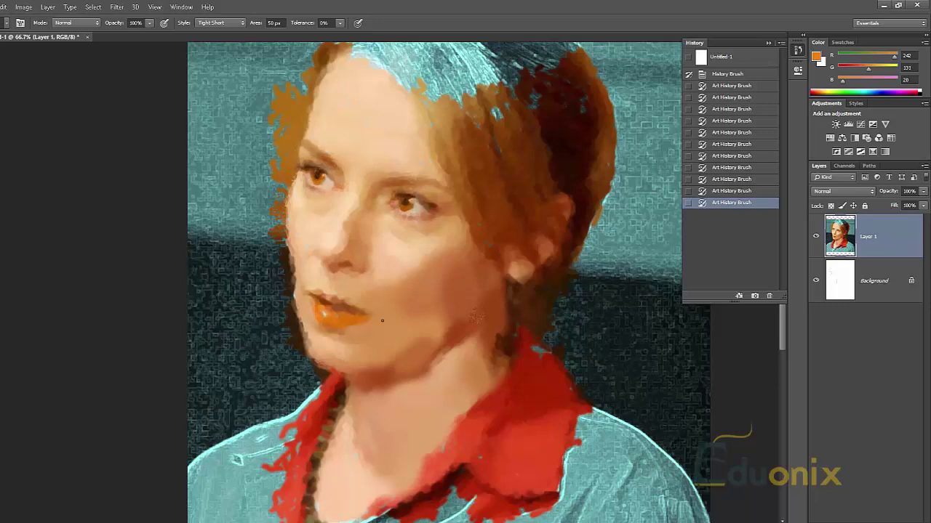
pyautogui.moveTo(347, 320)
pyautogui.mouseDown()
pyautogui.moveTo(378, 312)
pyautogui.moveTo(325, 299)
pyautogui.mouseUp()
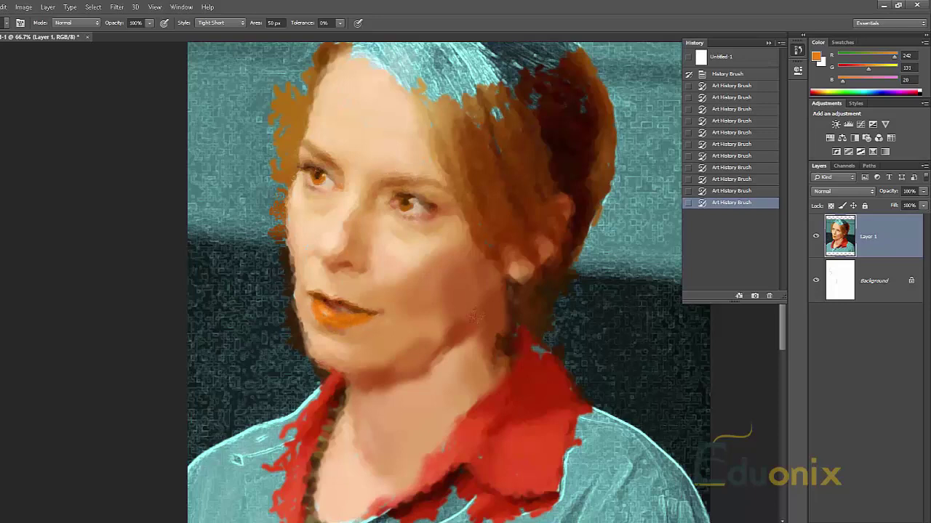
pyautogui.press('z')
pyautogui.keyDown('alt'); pyautogui.click(476, 269); pyautogui.keyUp('alt')
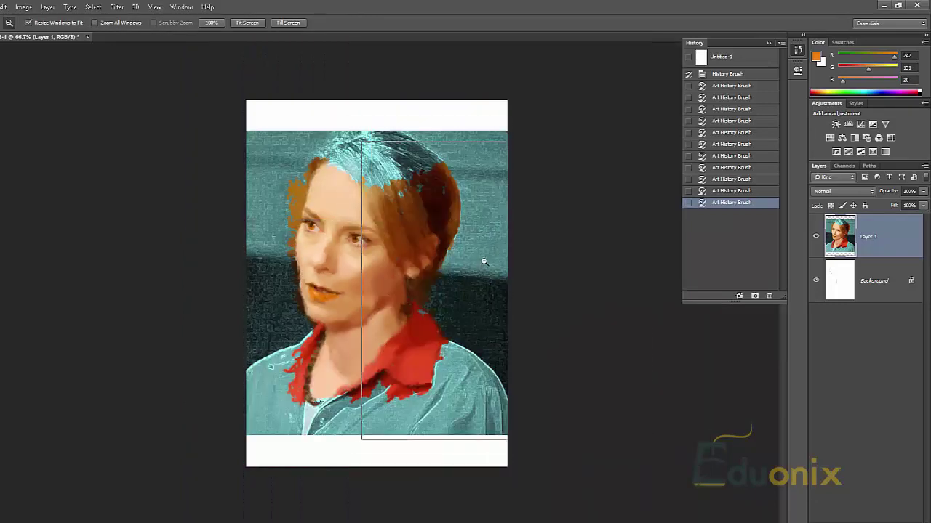
pyautogui.keyDown('alt'); pyautogui.click(484, 261); pyautogui.keyUp('alt')
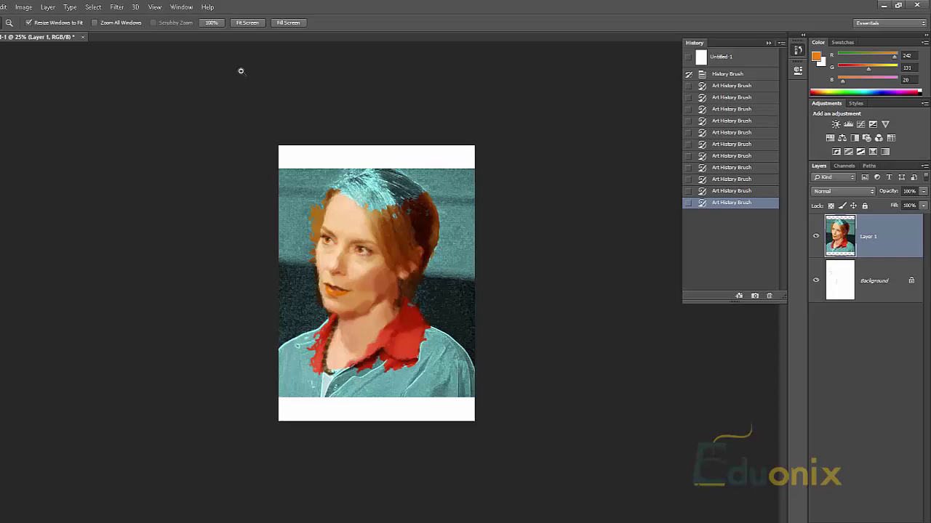
pyautogui.press('y')
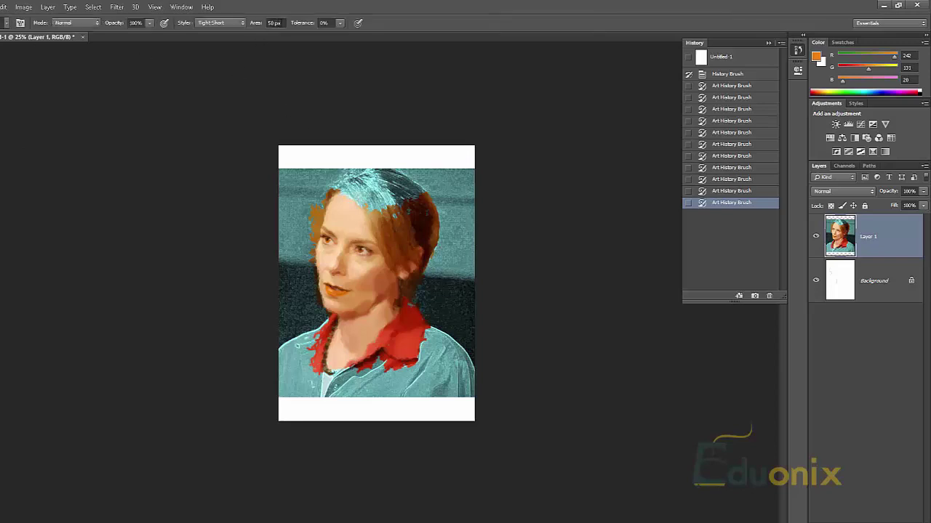
pyautogui.click(283, 24)
pyautogui.moveTo(284, 23); pyautogui.dragTo(232, 48)
pyautogui.write('1')
pyautogui.hotkey('ctrl', 'z')
pyautogui.keyDown('ctrl'); pyautogui.click(344, 82); pyautogui.keyUp('ctrl')
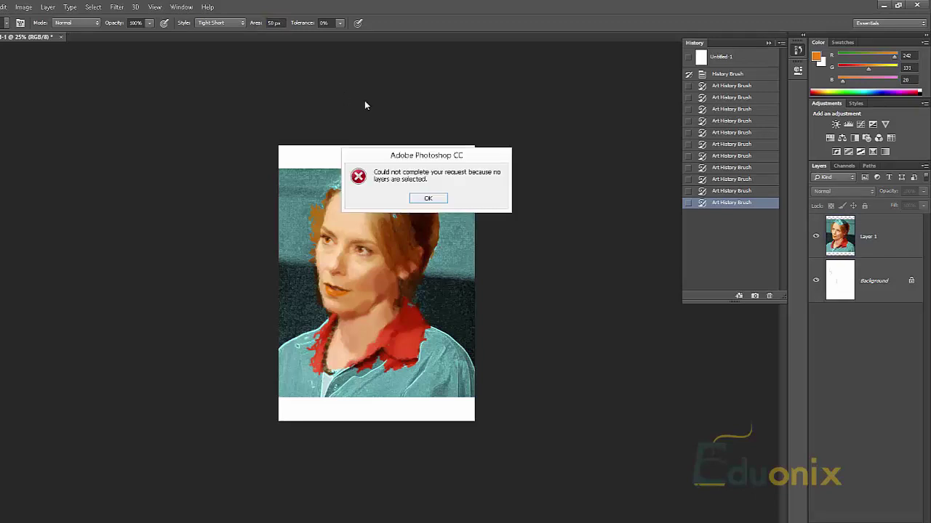
pyautogui.click(428, 198)
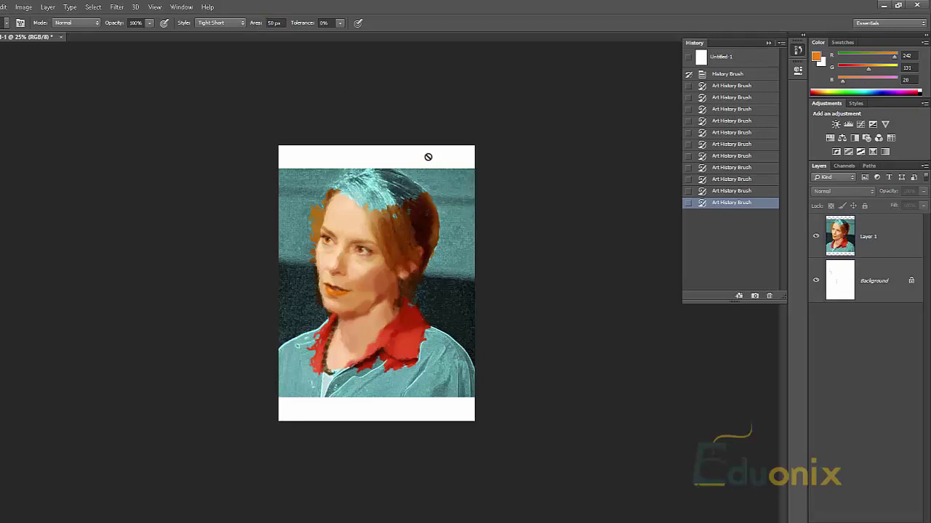
# Set the brush tolerance to 100% with the portrait layer active, and test strokes around the mouth and cheek at different tolerances.
pyautogui.click(338, 23)
pyautogui.keyDown('ctrl'); pyautogui.click(366, 271); pyautogui.keyUp('ctrl')
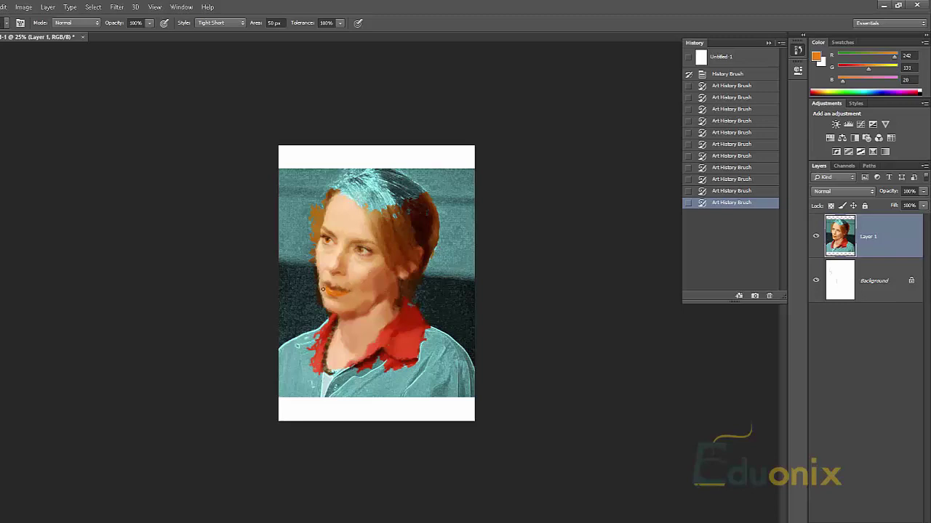
pyautogui.moveTo(329, 284)
pyautogui.mouseDown()
pyautogui.moveTo(369, 293)
pyautogui.moveTo(319, 280)
pyautogui.moveTo(347, 279)
pyautogui.mouseUp()
pyautogui.moveTo(341, 24); pyautogui.dragTo(277, 43)
pyautogui.moveTo(351, 274)
pyautogui.mouseDown()
pyautogui.moveTo(335, 297)
pyautogui.moveTo(353, 290)
pyautogui.moveTo(330, 289)
pyautogui.moveTo(358, 283)
pyautogui.moveTo(325, 279)
pyautogui.moveTo(354, 285)
pyautogui.mouseUp()
pyautogui.click(340, 24)
pyautogui.click(339, 24)
# Extend the canvas with the Crop tool to add blank white space to the right of the portrait.
pyautogui.click(865, 297)
pyautogui.press('c')
pyautogui.moveTo(474, 282); pyautogui.dragTo(603, 282)
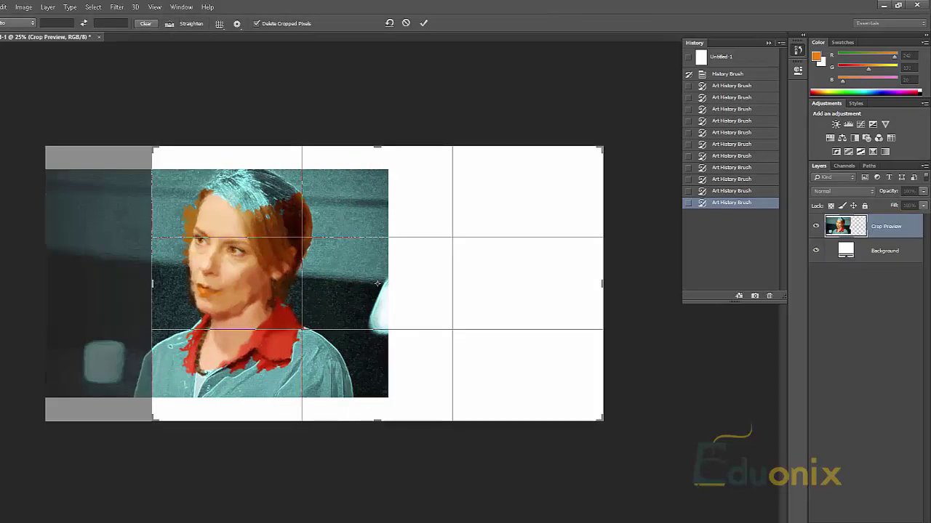
pyautogui.press('Return')
pyautogui.press('Return')
# Add a paragraph text box in the blank area beside the portrait, containing the explanation beginning "For Tolerance, enter a value to limit the regions".
pyautogui.press('t')
pyautogui.moveTo(403, 192); pyautogui.dragTo(560, 388)
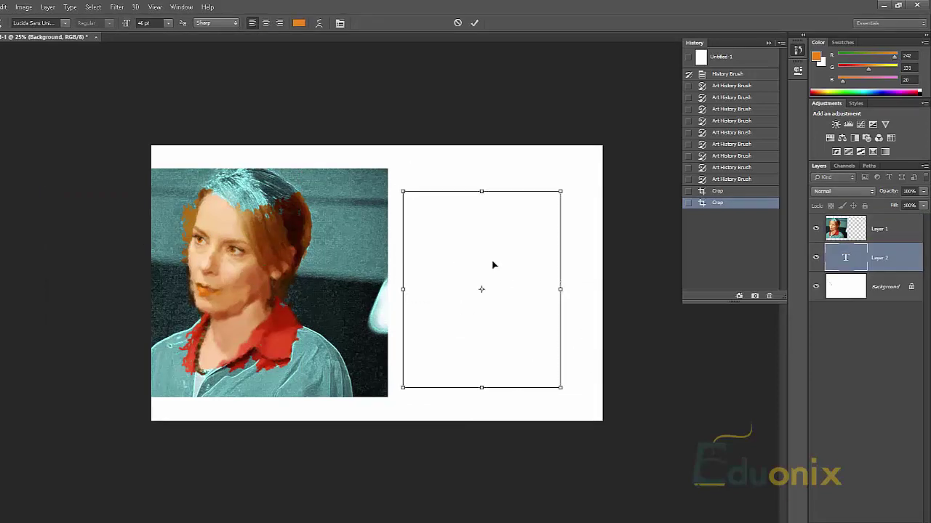
pyautogui.write('For Tolerance, enter a value to limit the regions where paint strokes can be applied. A low tolerance lets you paint unlimited strokes anywhere in the image. A high tolerance limits paint strokes to areas that differ considerably from the color in the source state or snapshot.')
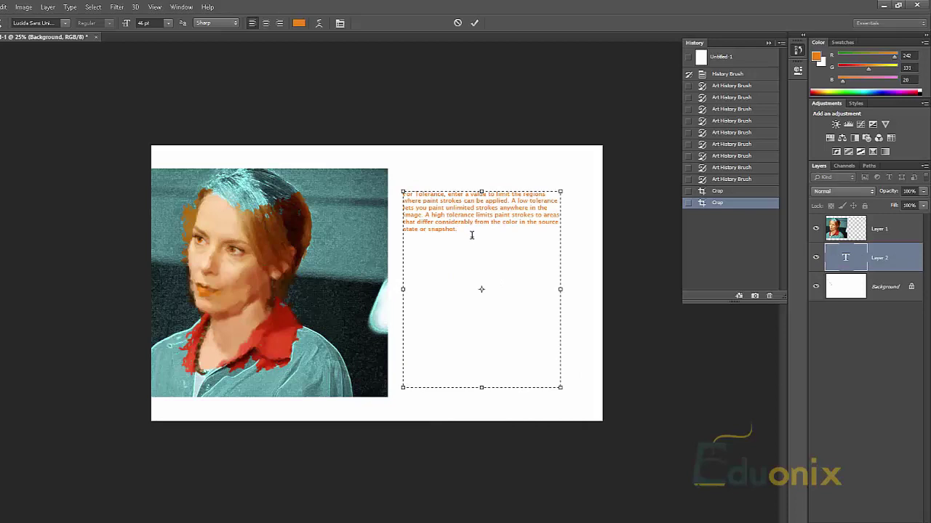
# Set the whole tolerance paragraph to 96 pt and commit the text layer.
pyautogui.hotkey('ctrl', 'a')
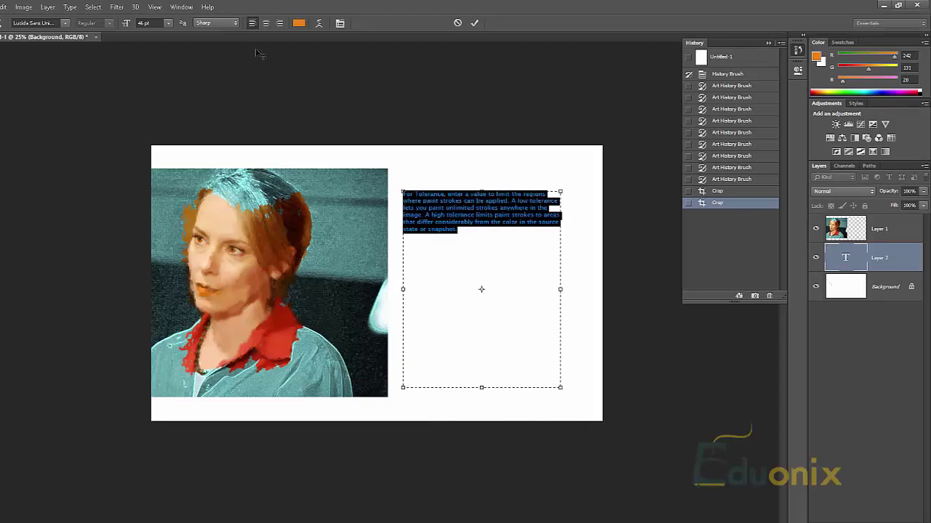
pyautogui.click(158, 22)
pyautogui.hotkey('shift', 'Up')
pyautogui.hotkey('shift', 'Up')
pyautogui.hotkey('shift', 'Up')
pyautogui.hotkey('shift', 'Up')
pyautogui.hotkey('shift', 'Up')
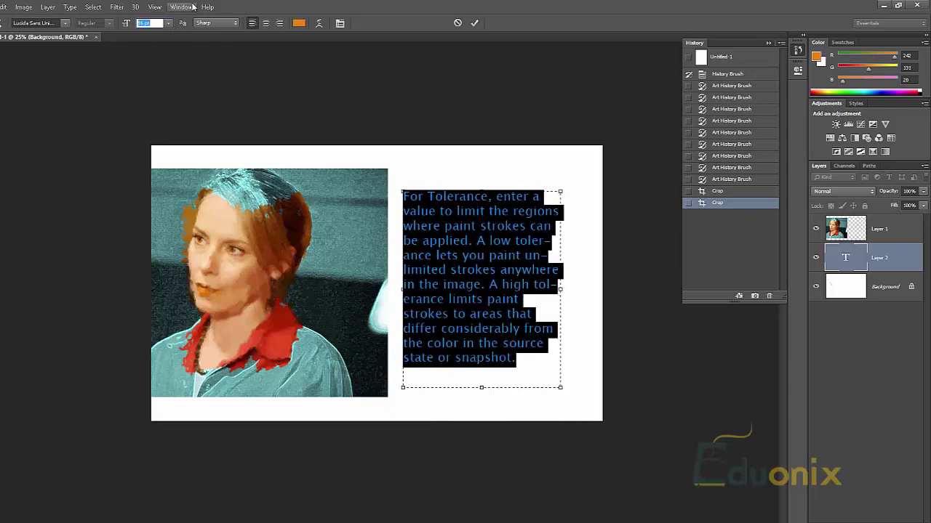
pyautogui.press('Return')
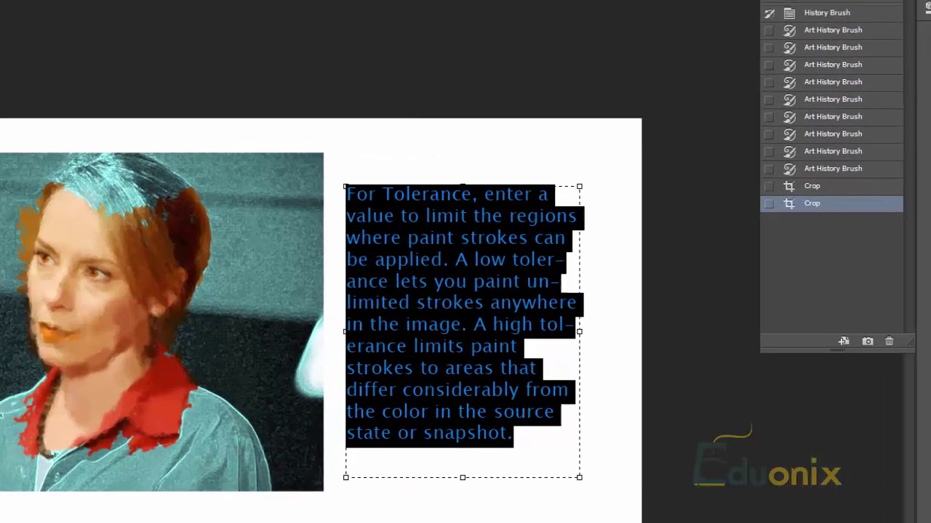
pyautogui.hotkey('ctrl', 'Return')
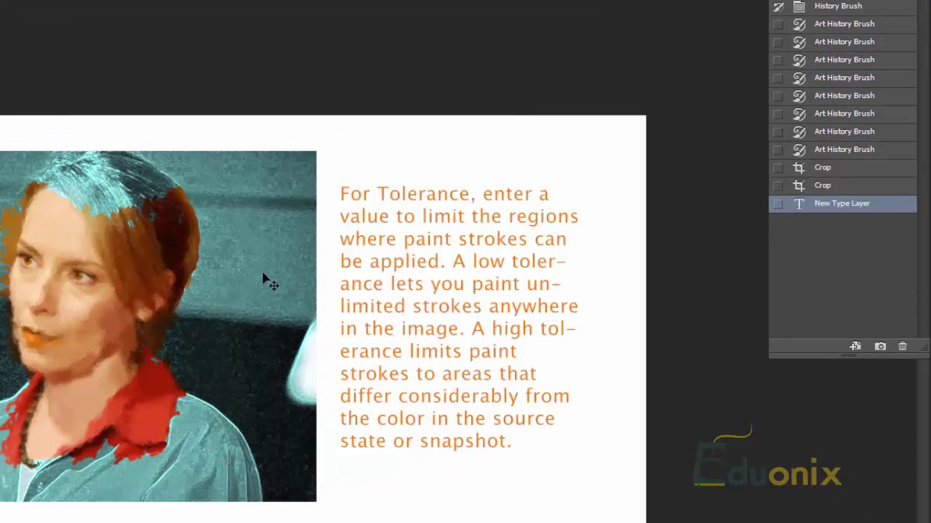